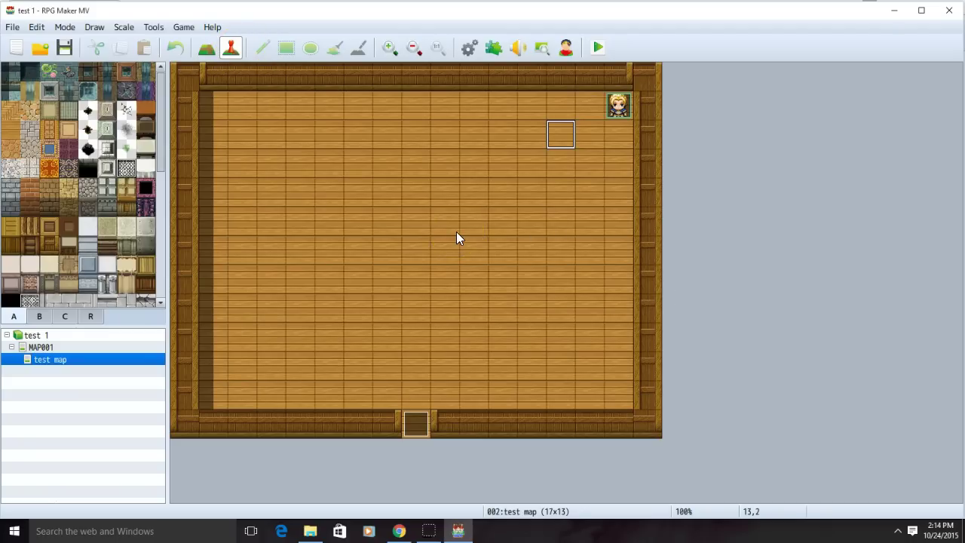
- Create a new event near the top of the room with an Autorun trigger
{"action": "double_click", "coordinate": [499, 164]}
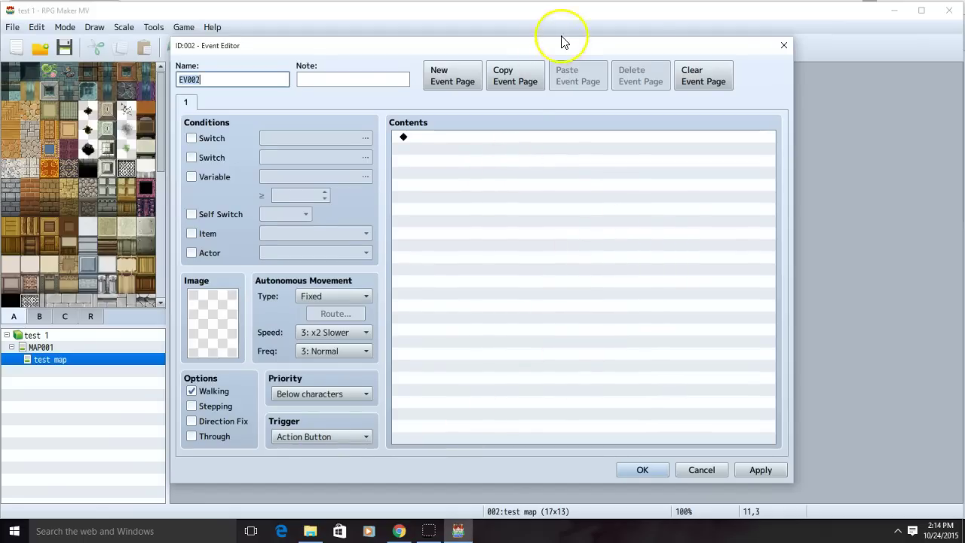
{"action": "left_click_drag", "start_coordinate": [561, 41], "coordinate": [566, 6]}
{"action": "left_click", "coordinate": [371, 400]}
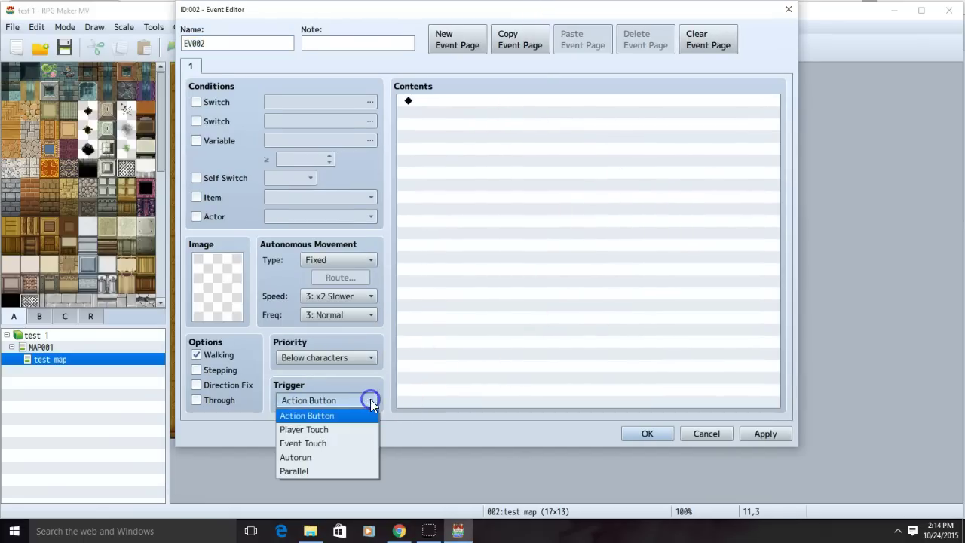
{"action": "left_click", "coordinate": [349, 454]}
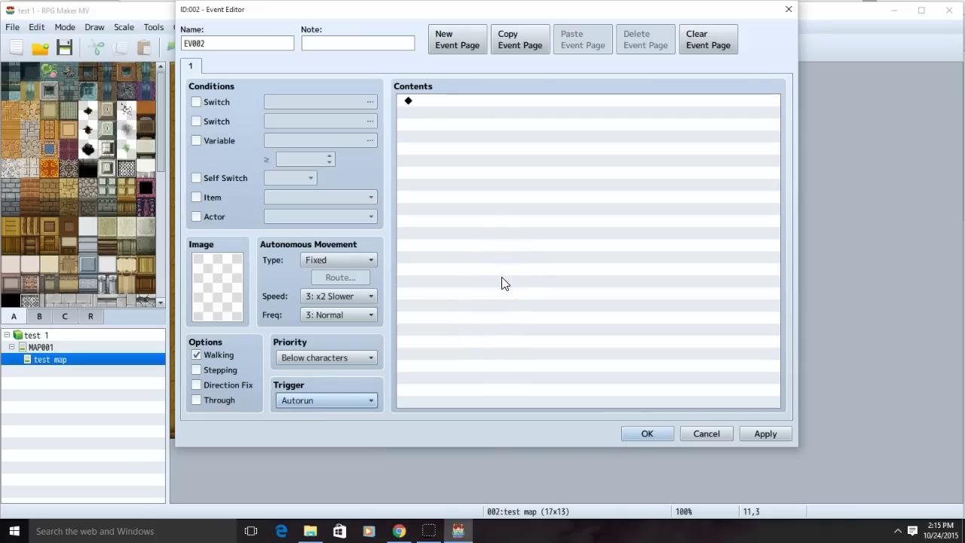
- Add a Show Text message 'test' with the test face portrait and apply it
{"action": "double_click", "coordinate": [441, 100]}
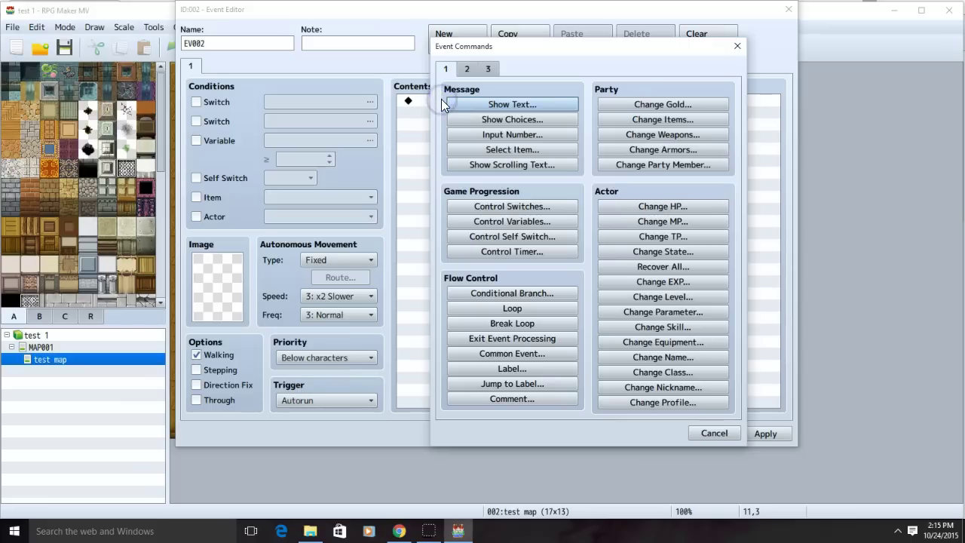
{"action": "left_click", "coordinate": [490, 105]}
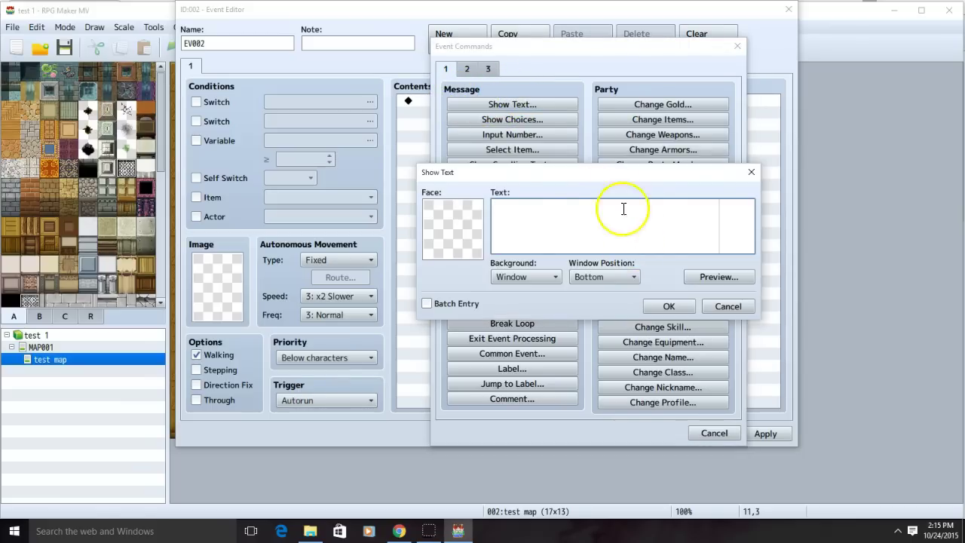
{"action": "type", "text": "test"}
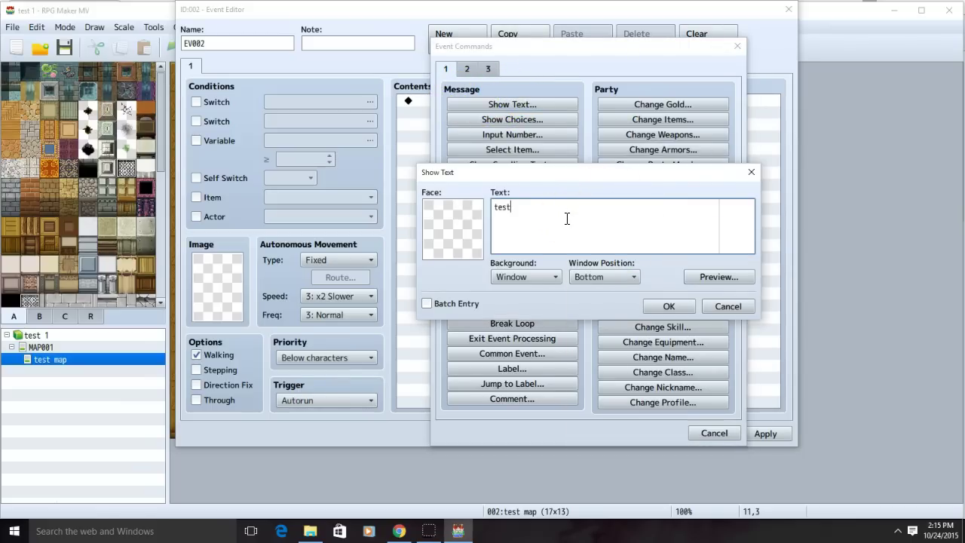
{"action": "double_click", "coordinate": [447, 224]}
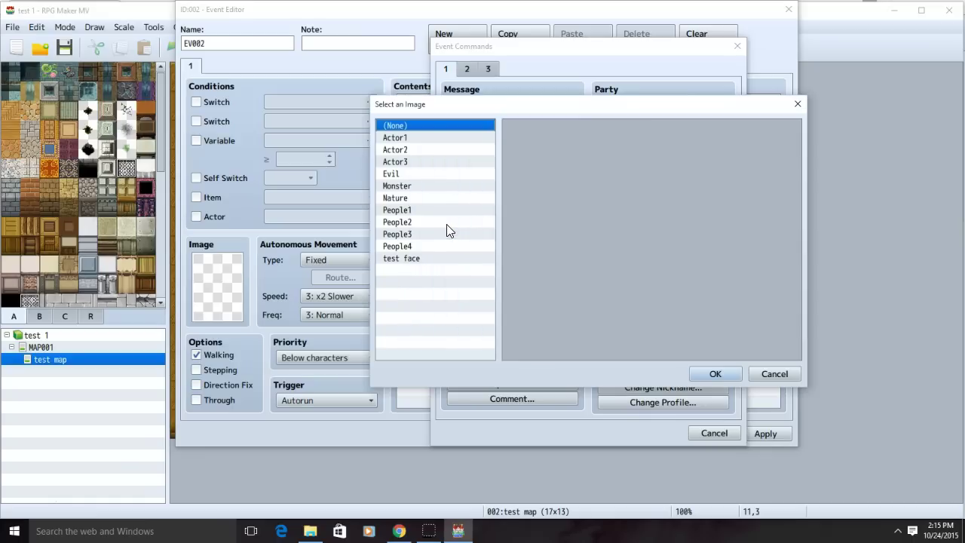
{"action": "double_click", "coordinate": [430, 259]}
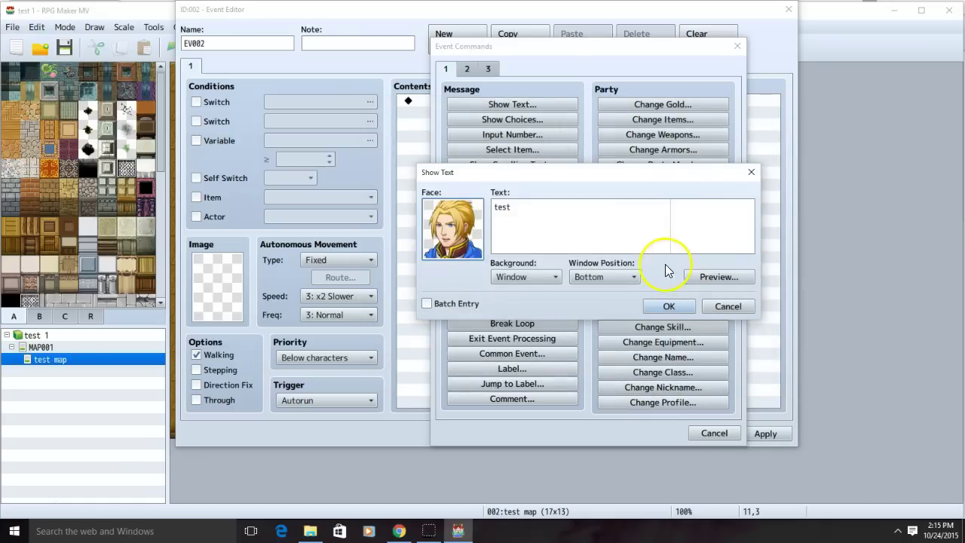
{"action": "left_click", "coordinate": [670, 305]}
{"action": "left_click", "coordinate": [764, 435]}
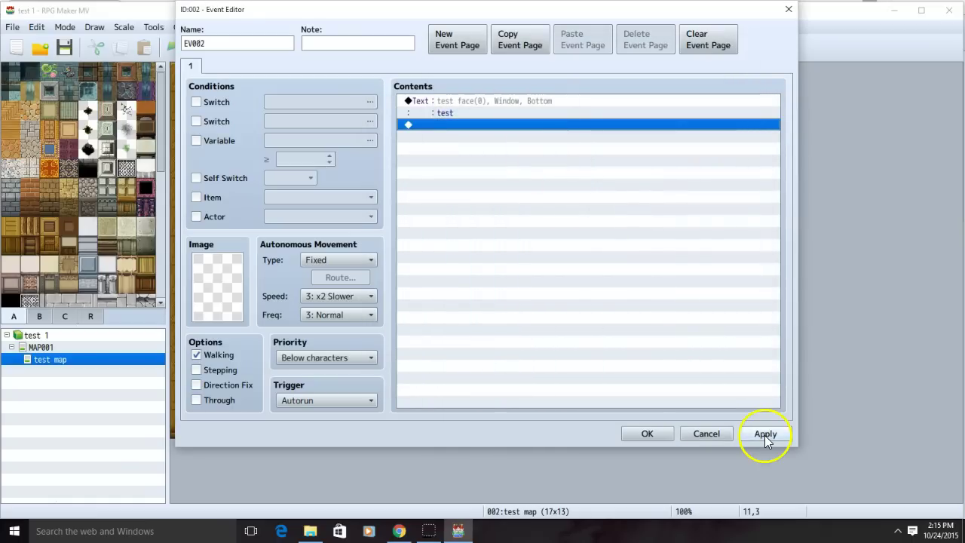
- Close the event editor, save, and playtest a new game to see the 'test' message
{"action": "left_click", "coordinate": [647, 434]}
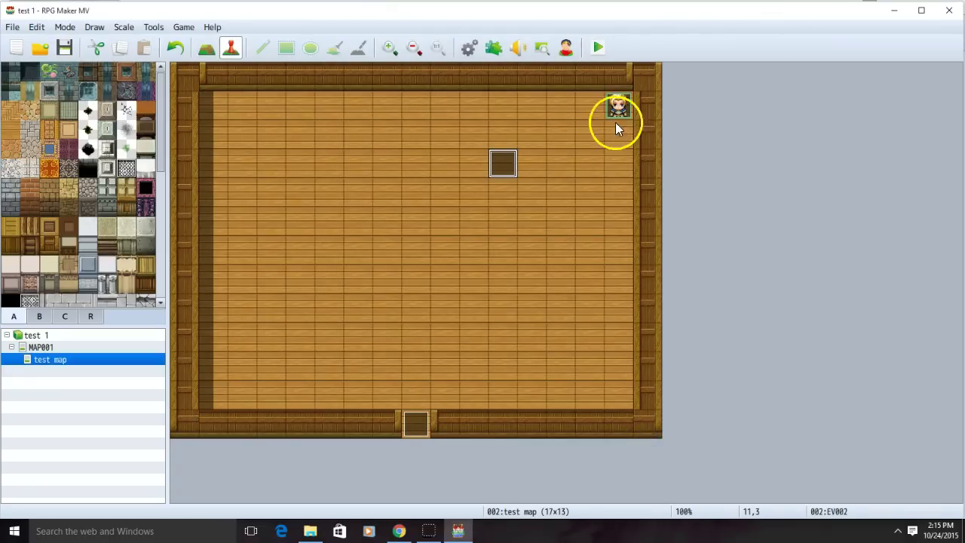
{"action": "left_click", "coordinate": [598, 49]}
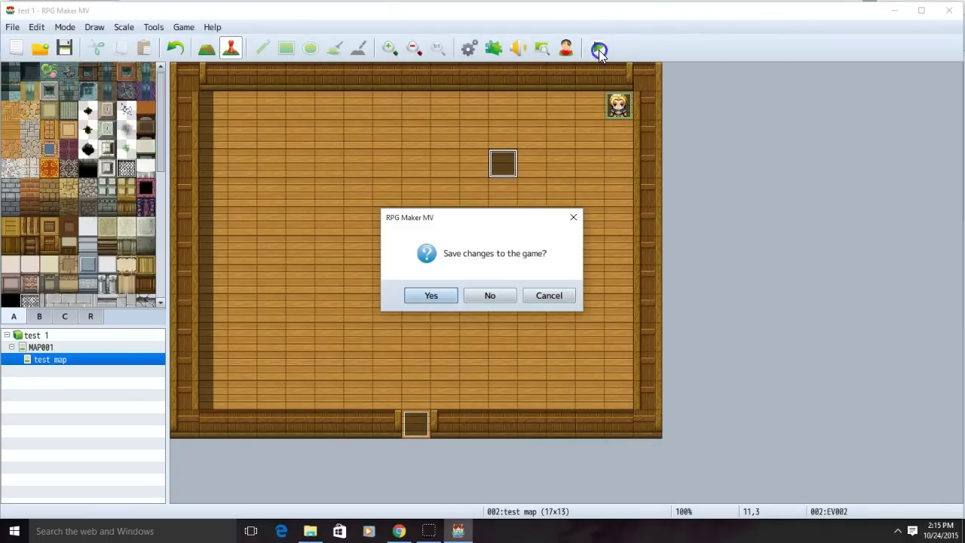
{"action": "left_click", "coordinate": [437, 296]}
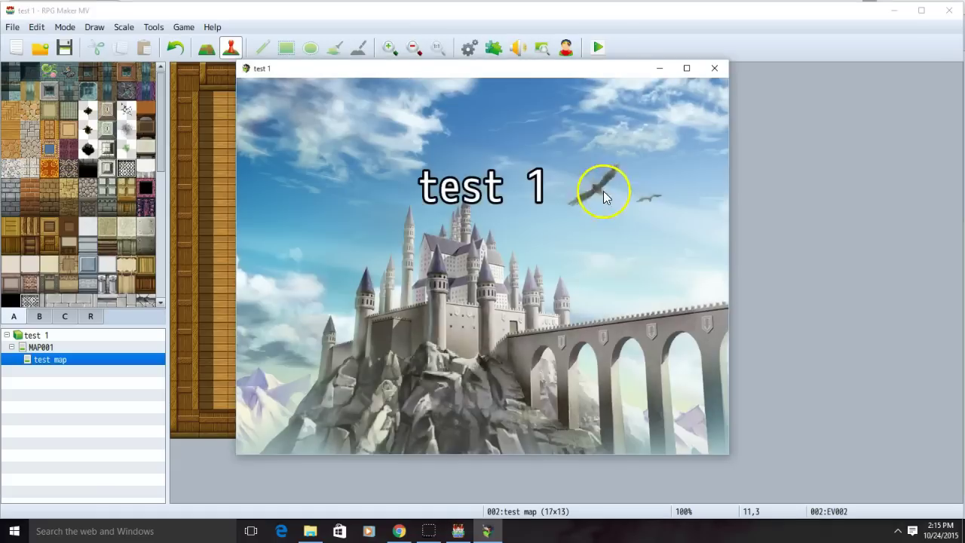
{"action": "key", "text": "Return"}
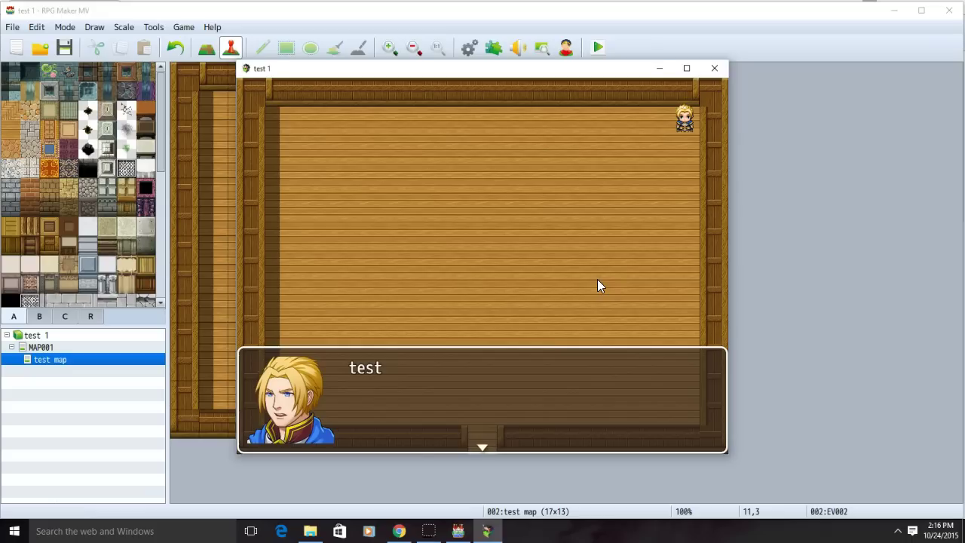
- Add an Erase Event command after EV002's 'test' message and apply it
{"action": "left_click", "coordinate": [715, 68]}
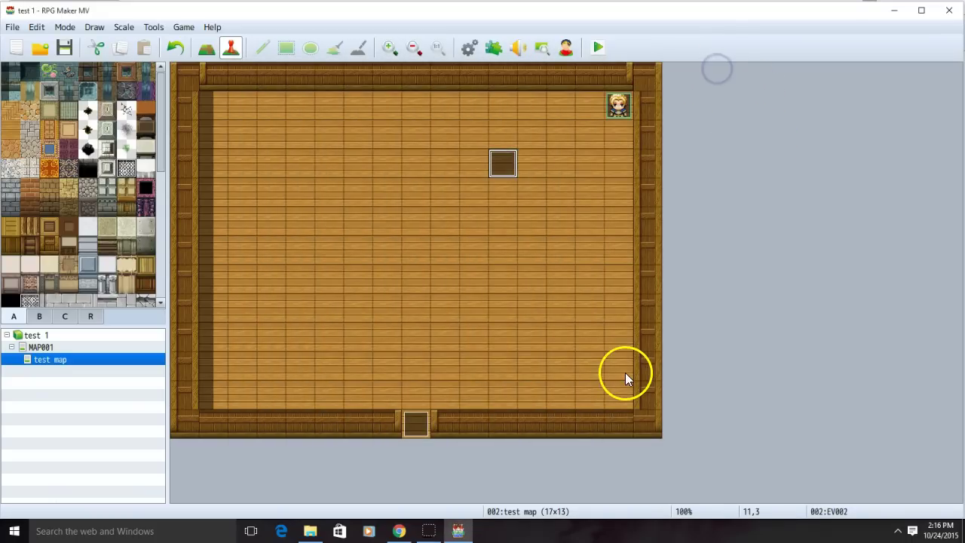
{"action": "double_click", "coordinate": [504, 164]}
{"action": "left_click", "coordinate": [411, 163]}
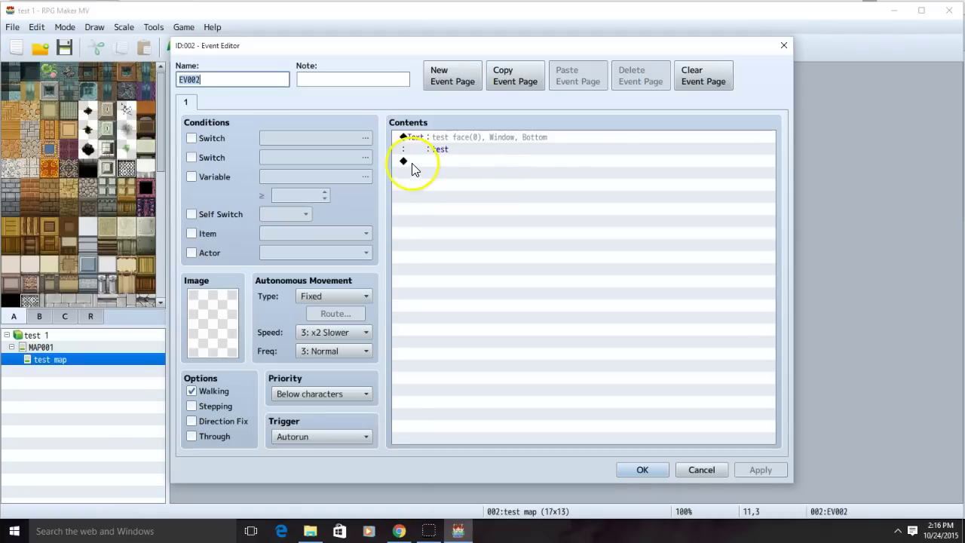
{"action": "double_click", "coordinate": [421, 163]}
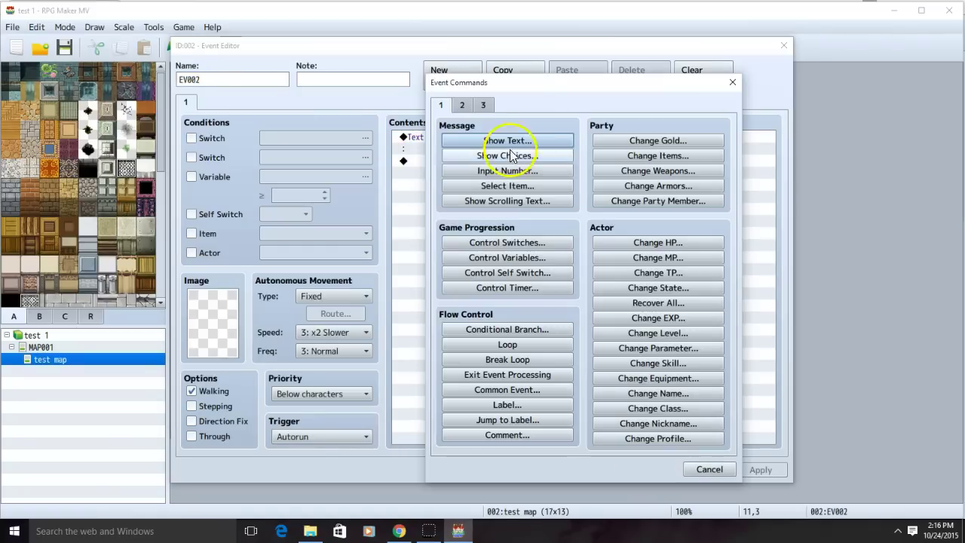
{"action": "left_click", "coordinate": [469, 104]}
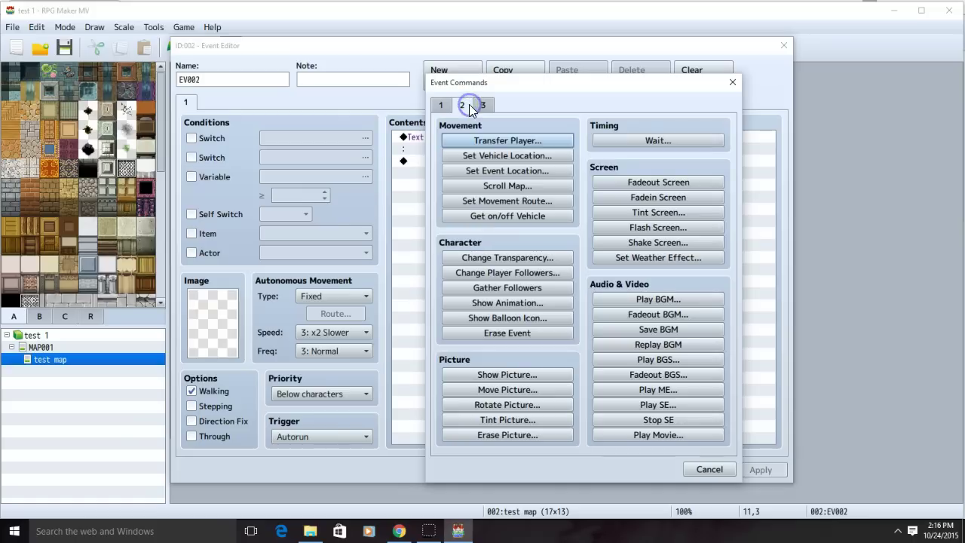
{"action": "left_click", "coordinate": [506, 333]}
{"action": "left_click", "coordinate": [756, 471]}
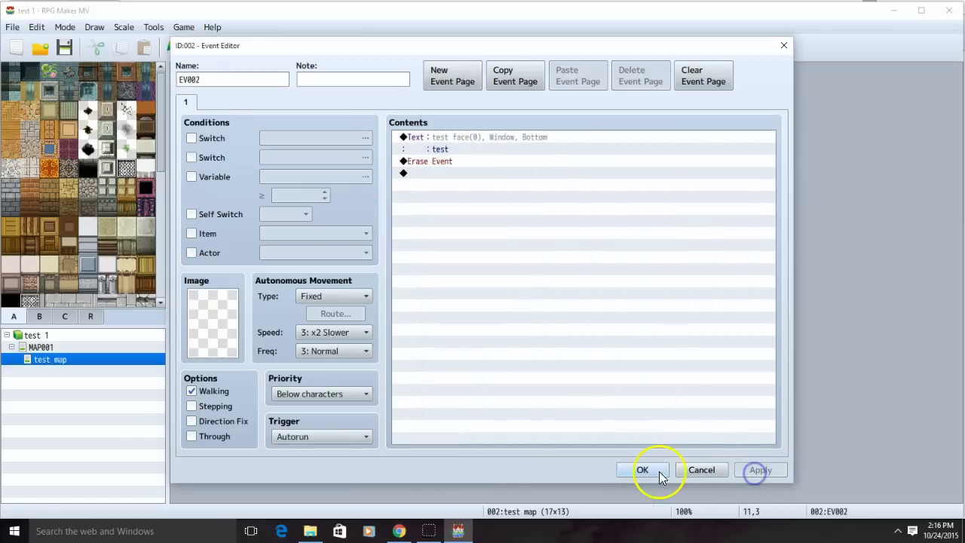
{"action": "left_click", "coordinate": [640, 470]}
- Save and playtest a new game, dismissing the 'test' message
{"action": "left_click", "coordinate": [598, 47]}
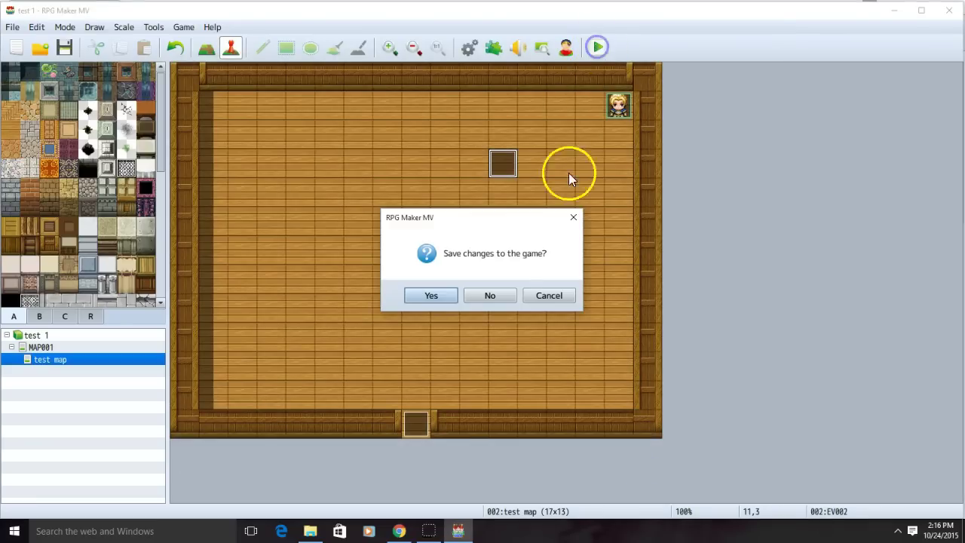
{"action": "left_click", "coordinate": [431, 295]}
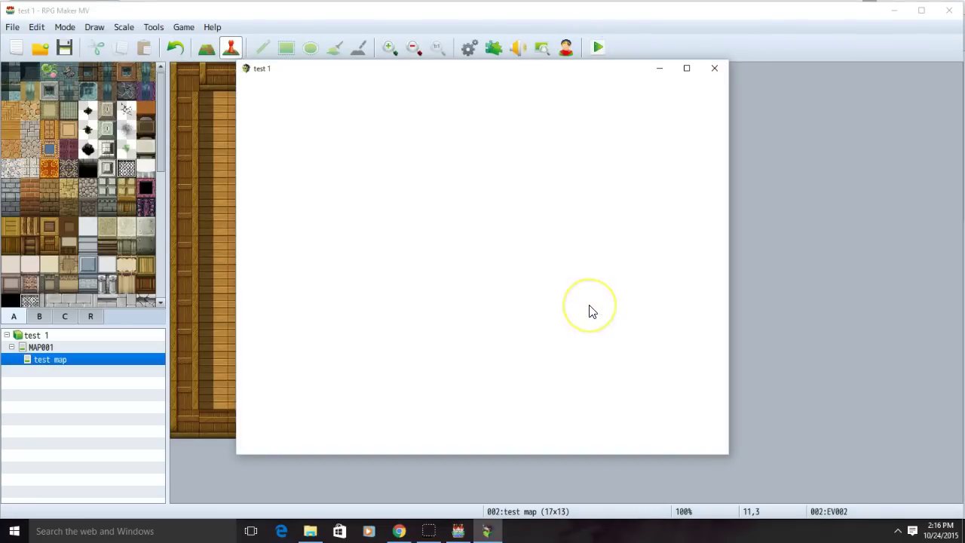
{"action": "key", "text": "Return"}
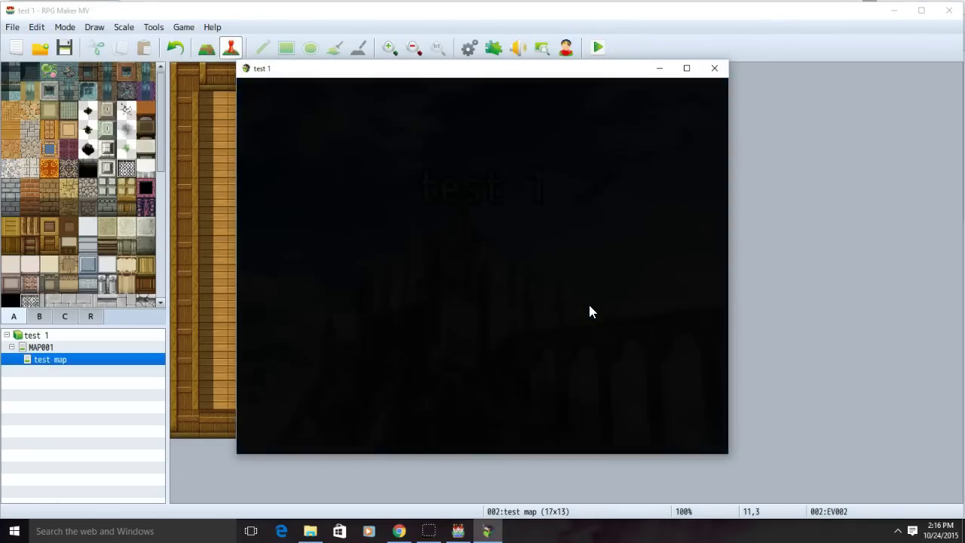
{"action": "key", "text": "Return"}
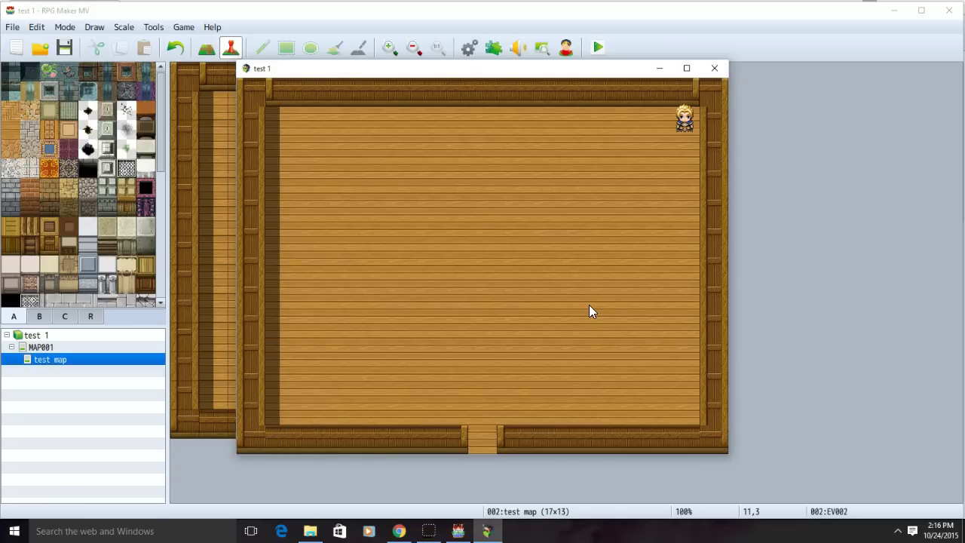
- Walk the hero around the room with the arrow keys, then return to the editor
{"action": "key", "text": "Left"}
{"action": "key", "text": "Left"}
{"action": "key", "text": "Left"}
{"action": "key", "text": "Left"}
{"action": "key", "text": "Left"}
{"action": "key", "text": "Left"}
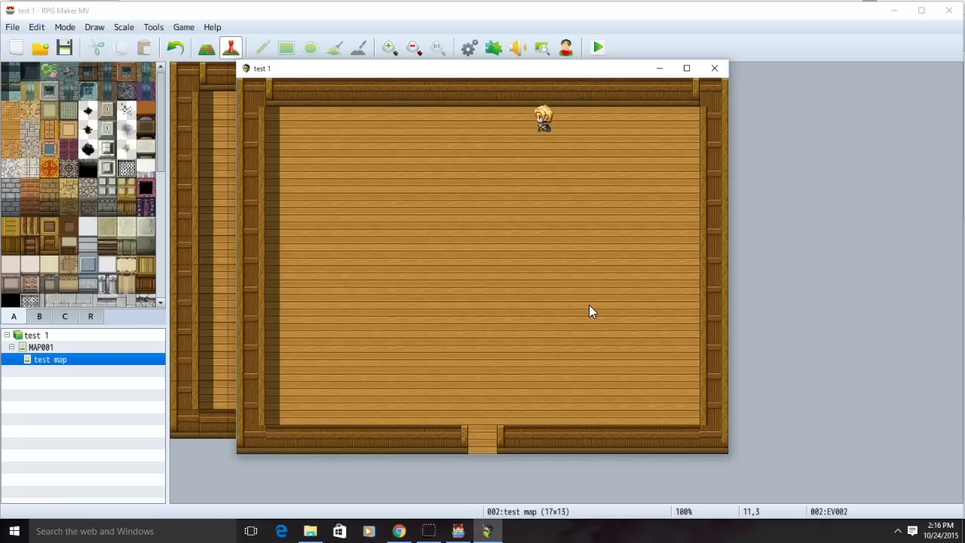
{"action": "key", "text": "Down"}
{"action": "key", "text": "Down"}
{"action": "key", "text": "Down"}
{"action": "key", "text": "Down"}
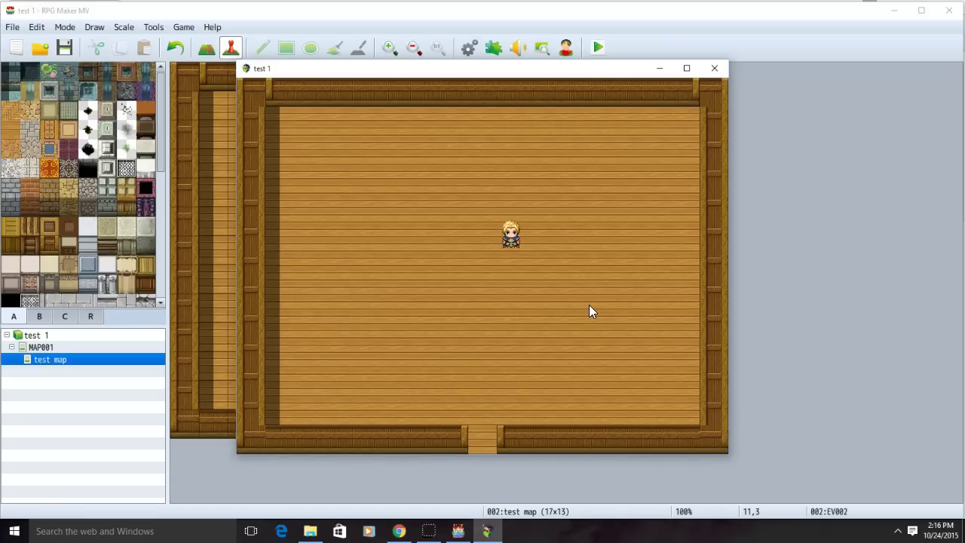
{"action": "key", "text": "Left"}
{"action": "key", "text": "Left"}
{"action": "key", "text": "Left"}
{"action": "key", "text": "Right"}
{"action": "key", "text": "Right"}
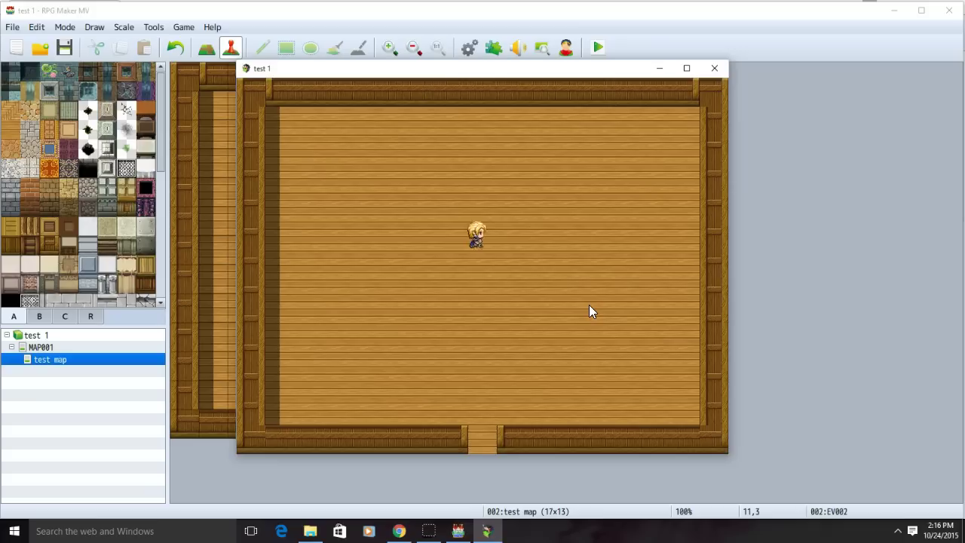
{"action": "key", "text": "Down"}
{"action": "key", "text": "Down"}
{"action": "key", "text": "Down"}
{"action": "key", "text": "Down"}
{"action": "key", "text": "Down"}
{"action": "key", "text": "Down"}
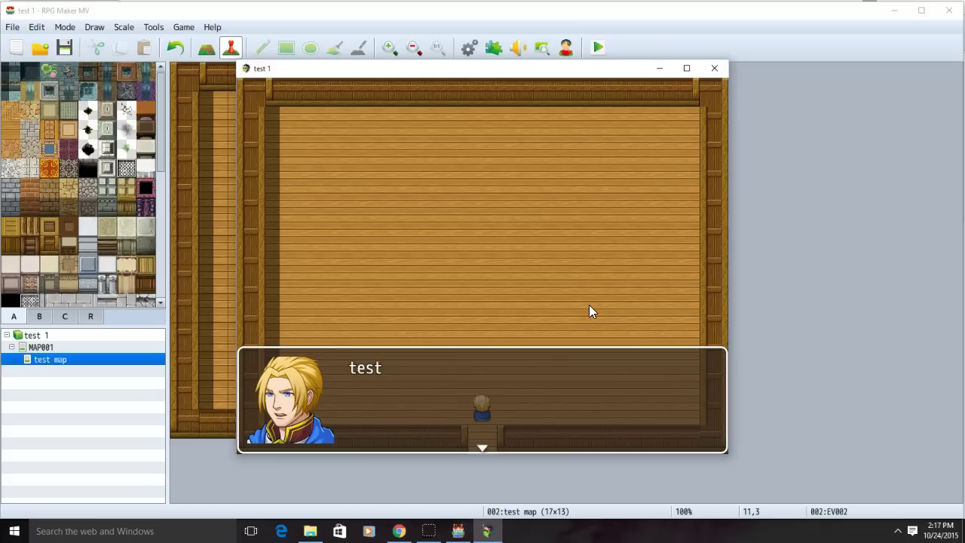
{"action": "key", "text": "Return"}
{"action": "key", "text": "Up"}
{"action": "key", "text": "Up"}
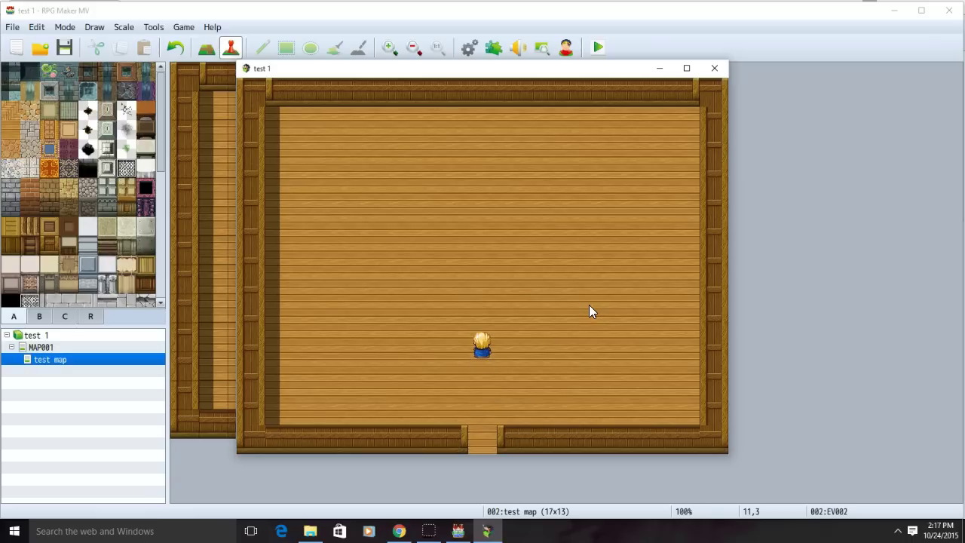
{"action": "key", "text": "Down"}
{"action": "key", "text": "Down"}
{"action": "left_click", "coordinate": [74, 367]}
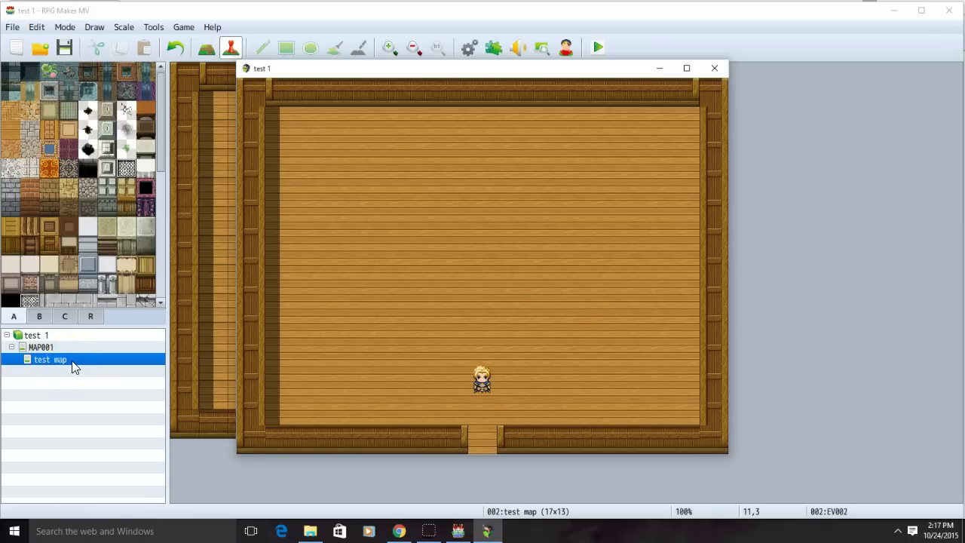
- Copy the test map and paste it as a new map 003 in the map tree
{"action": "right_click", "coordinate": [61, 362]}
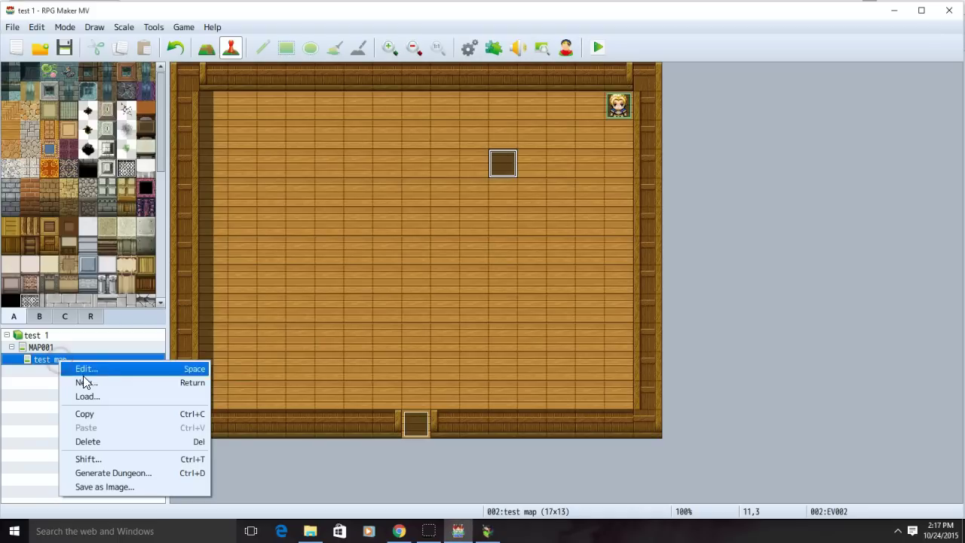
{"action": "left_click", "coordinate": [120, 416]}
{"action": "right_click", "coordinate": [65, 404]}
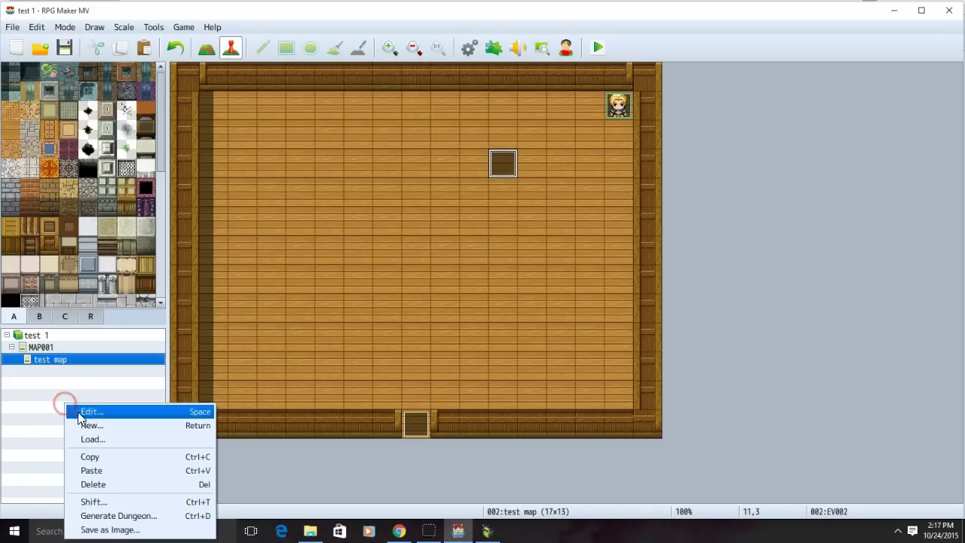
{"action": "left_click", "coordinate": [106, 473]}
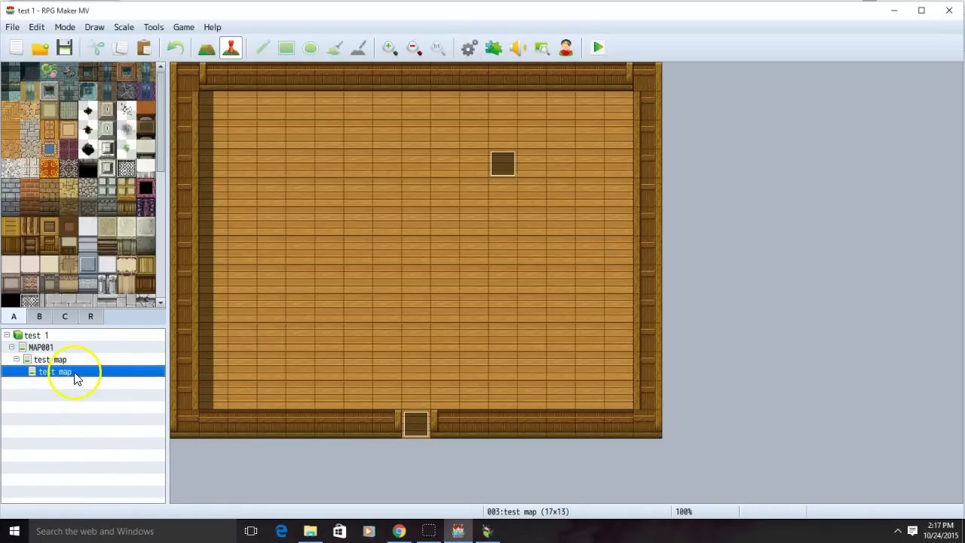
- Open the Map Properties of the pasted map
{"action": "right_click", "coordinate": [71, 373]}
{"action": "left_click", "coordinate": [69, 375]}
{"action": "right_click", "coordinate": [70, 374]}
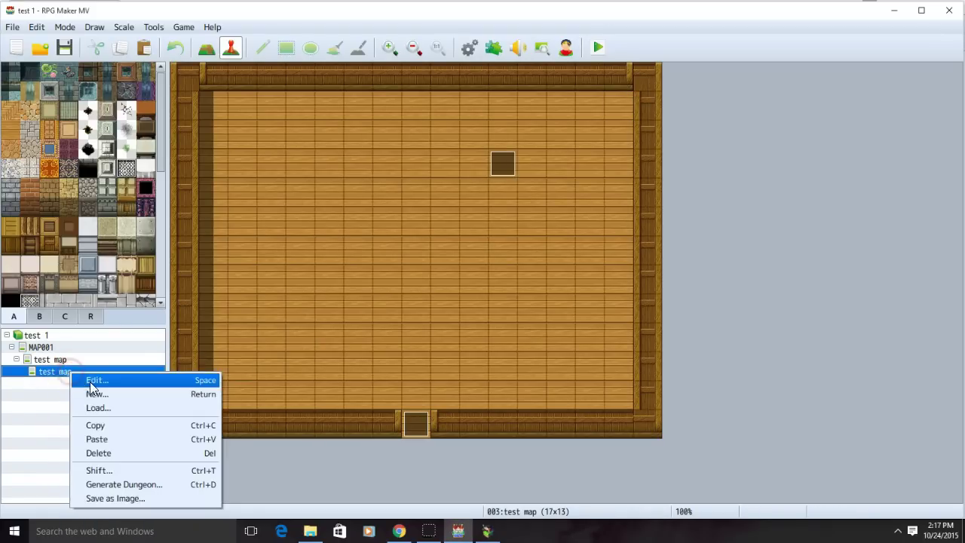
{"action": "left_click", "coordinate": [67, 381]}
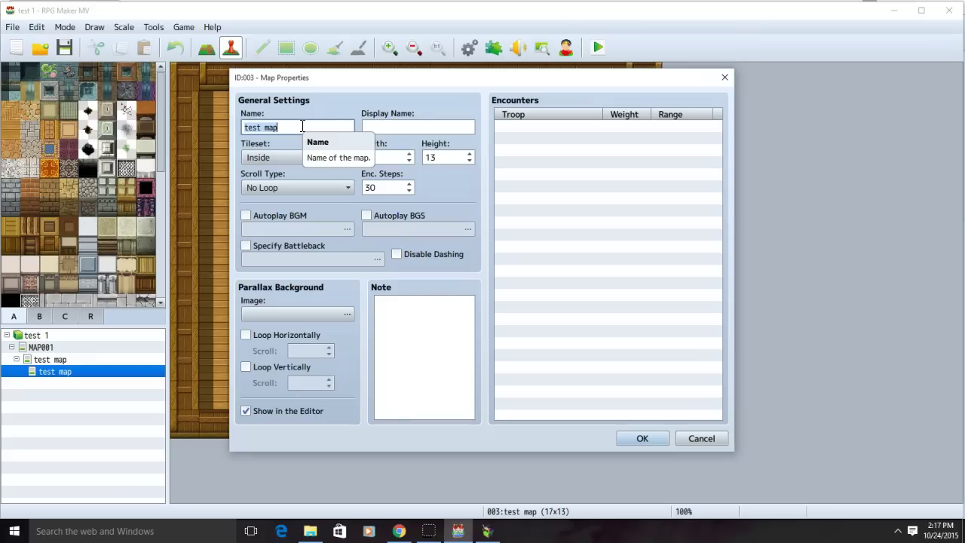
- Name the duplicate map 'test map copy', fixing the 'mao' typo, and confirm
{"action": "type", "text": "te"}
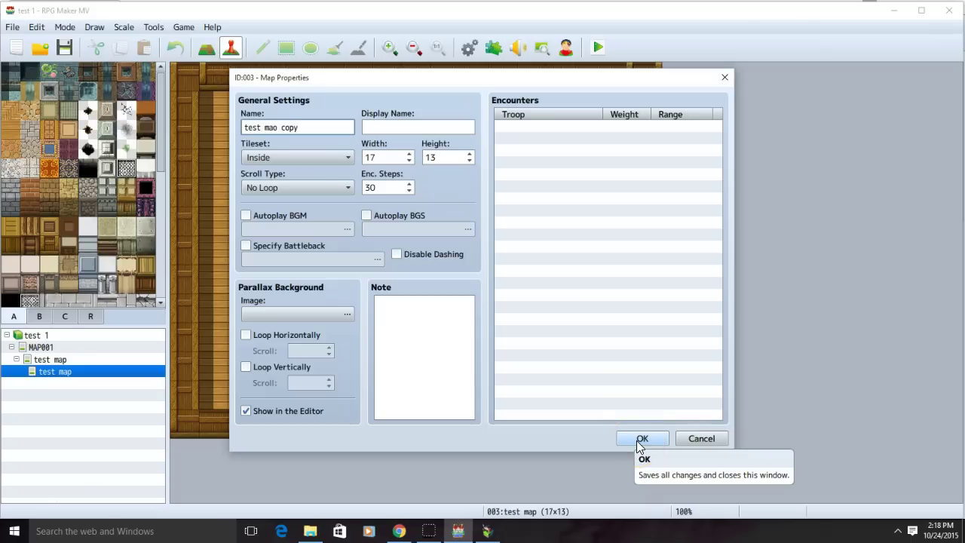
{"action": "left_click", "coordinate": [291, 129]}
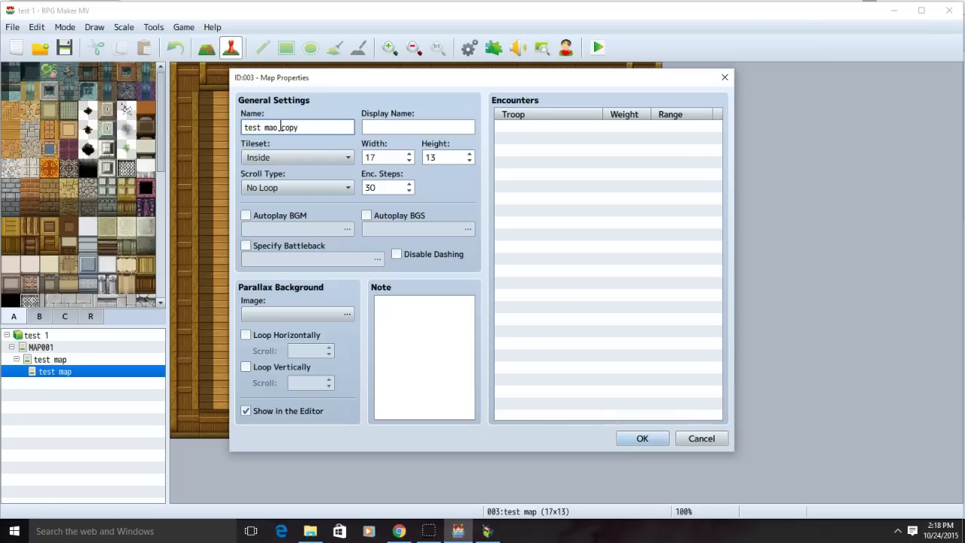
{"action": "left_click", "coordinate": [277, 127]}
{"action": "key", "text": "BackSpace"}
{"action": "type", "text": "p"}
{"action": "left_click", "coordinate": [626, 441]}
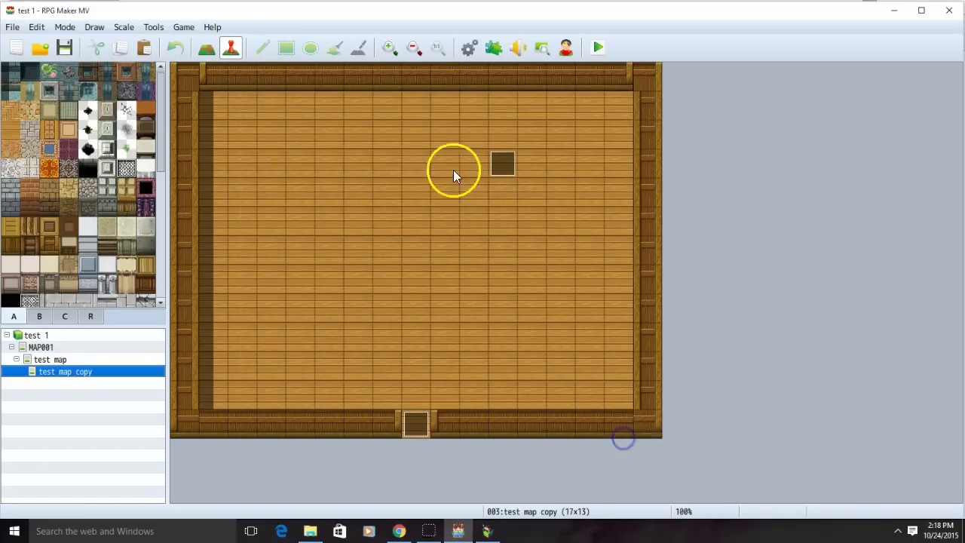
- Delete the 'test' message event from test map copy
{"action": "double_click", "coordinate": [498, 161]}
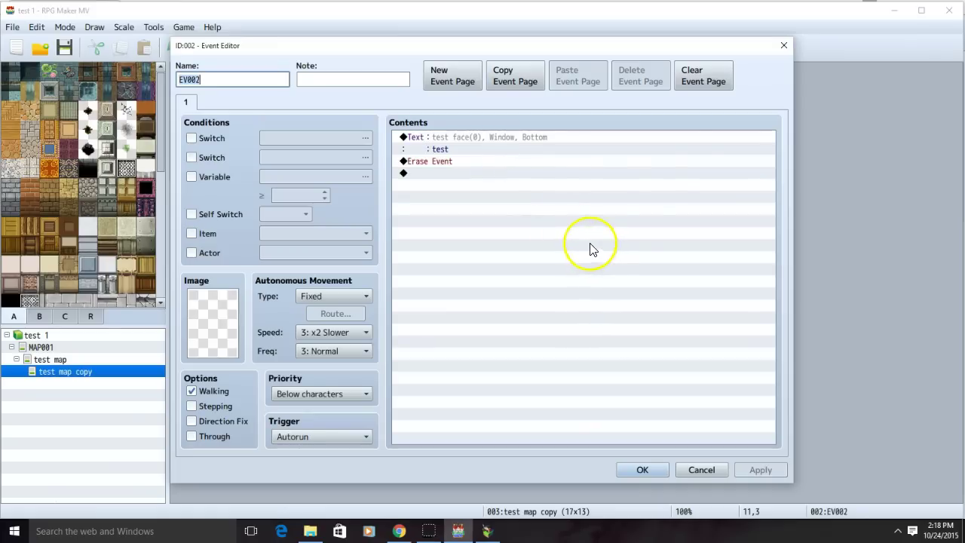
{"action": "left_click", "coordinate": [779, 45]}
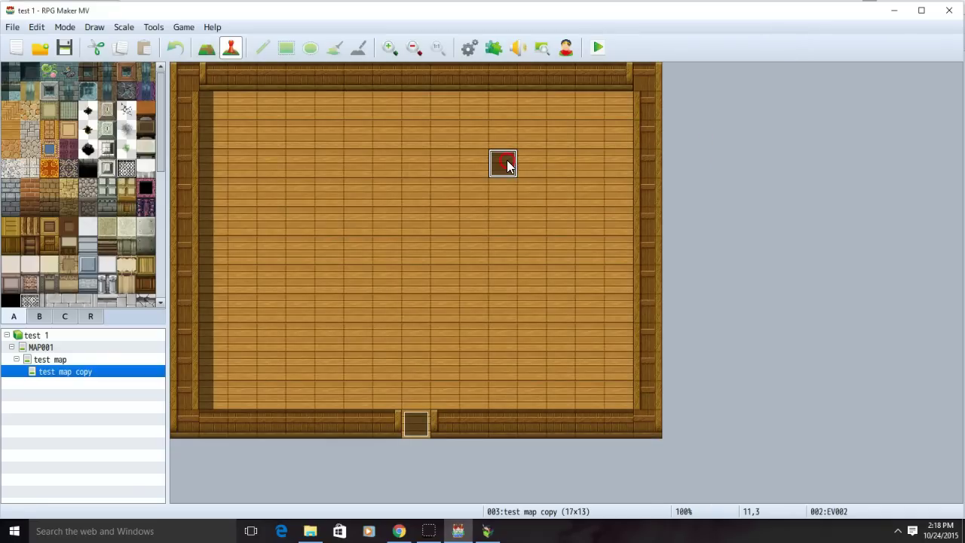
{"action": "right_click", "coordinate": [507, 161]}
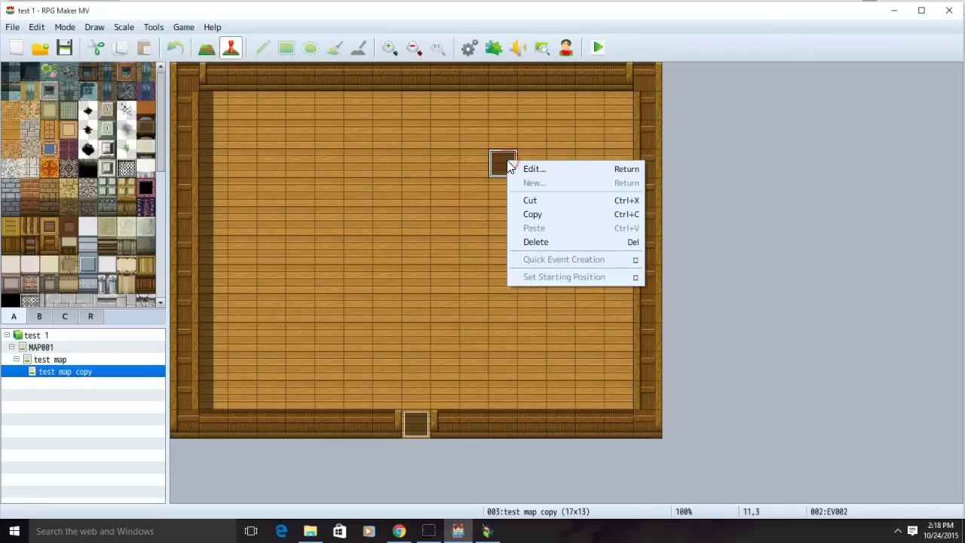
{"action": "left_click", "coordinate": [566, 243]}
- Open MAP001's transfer event at the top gap and add a new Transfer Player command
{"action": "left_click", "coordinate": [45, 347]}
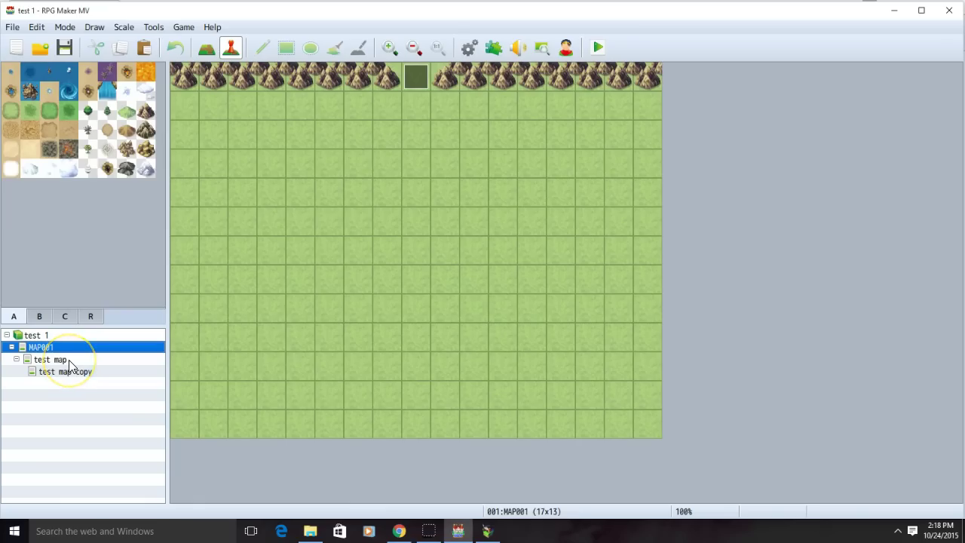
{"action": "left_click", "coordinate": [69, 359]}
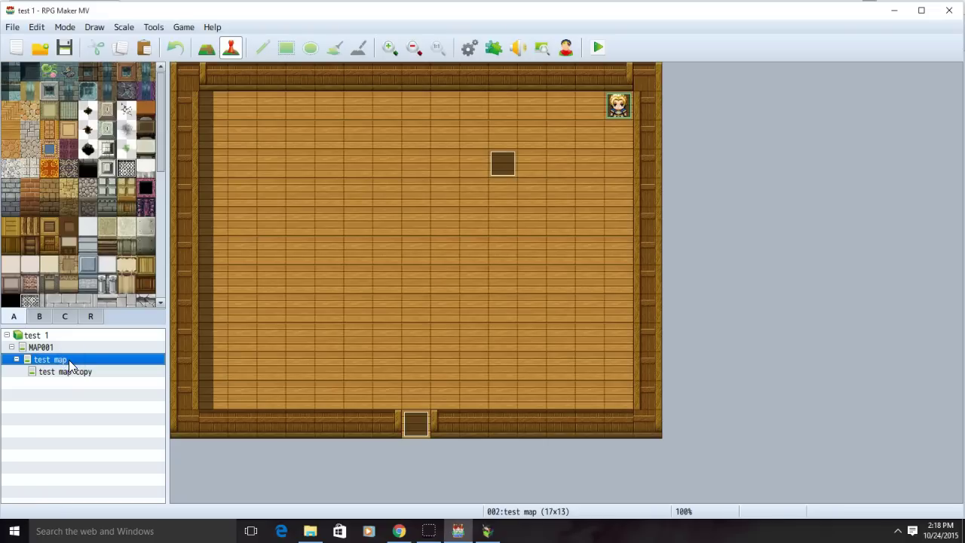
{"action": "left_click", "coordinate": [71, 348]}
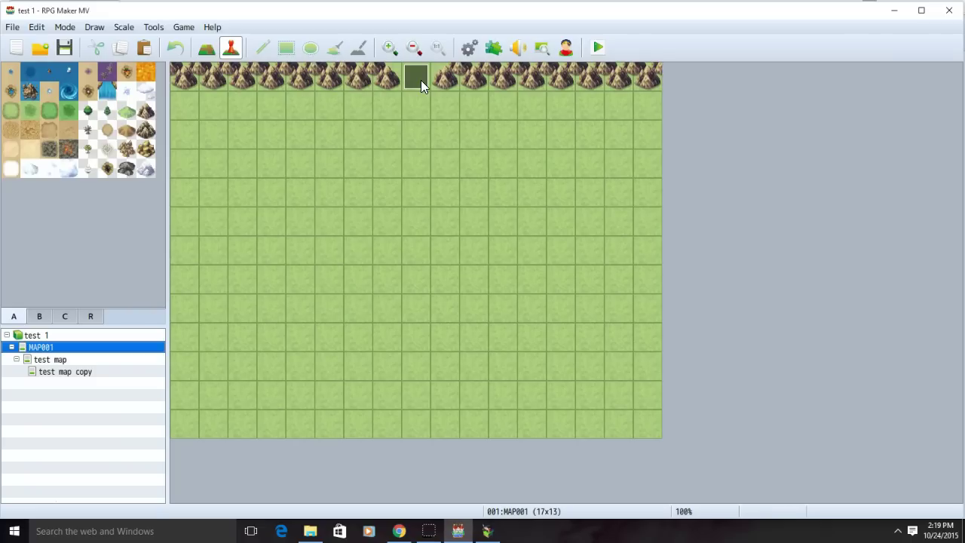
{"action": "double_click", "coordinate": [415, 76]}
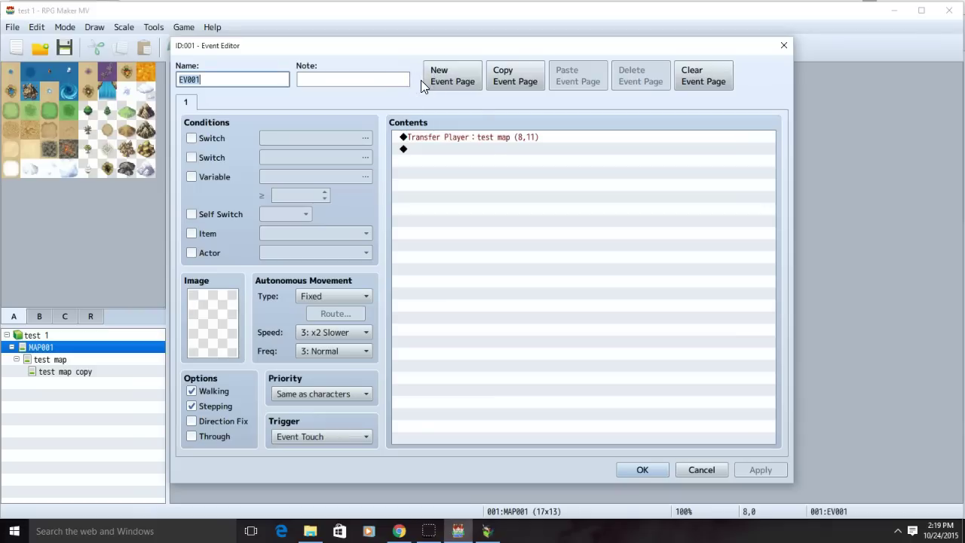
{"action": "left_click", "coordinate": [469, 137]}
{"action": "key", "text": "Insert"}
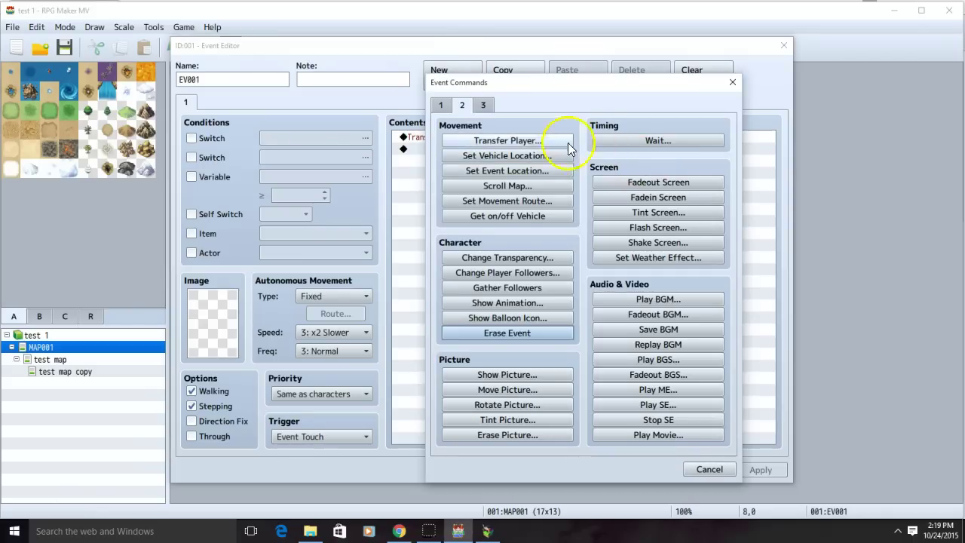
{"action": "left_click", "coordinate": [506, 141]}
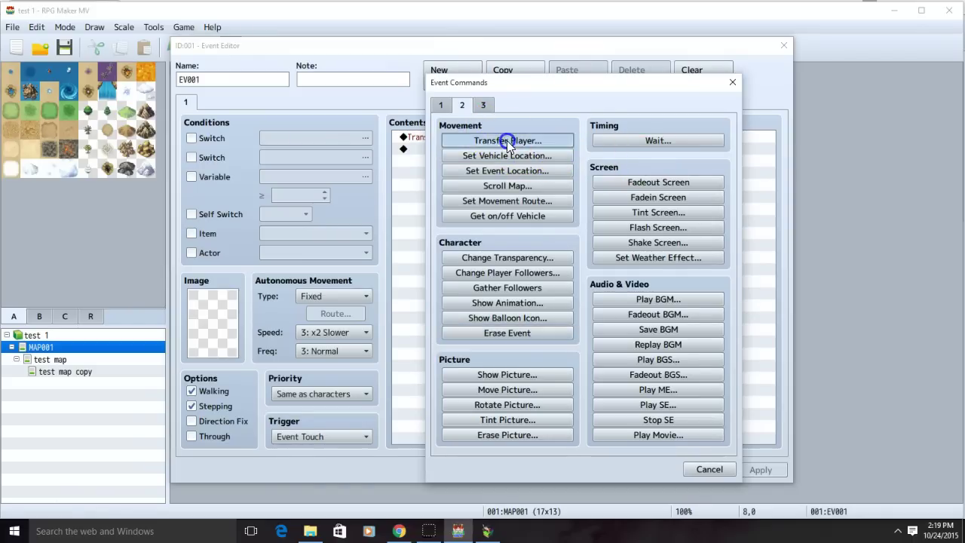
- Set the transfer destination to test map copy at (8,11) and apply
{"action": "double_click", "coordinate": [599, 232]}
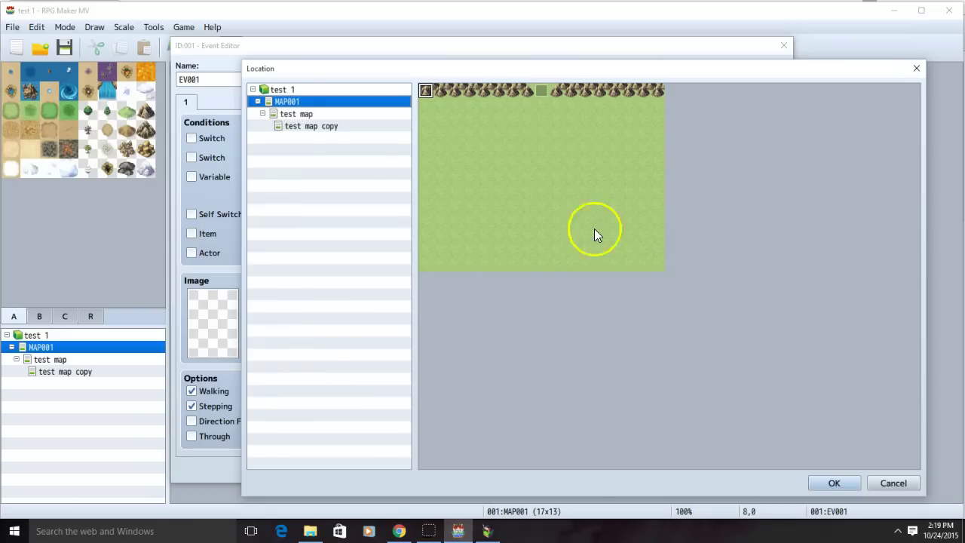
{"action": "left_click", "coordinate": [298, 127]}
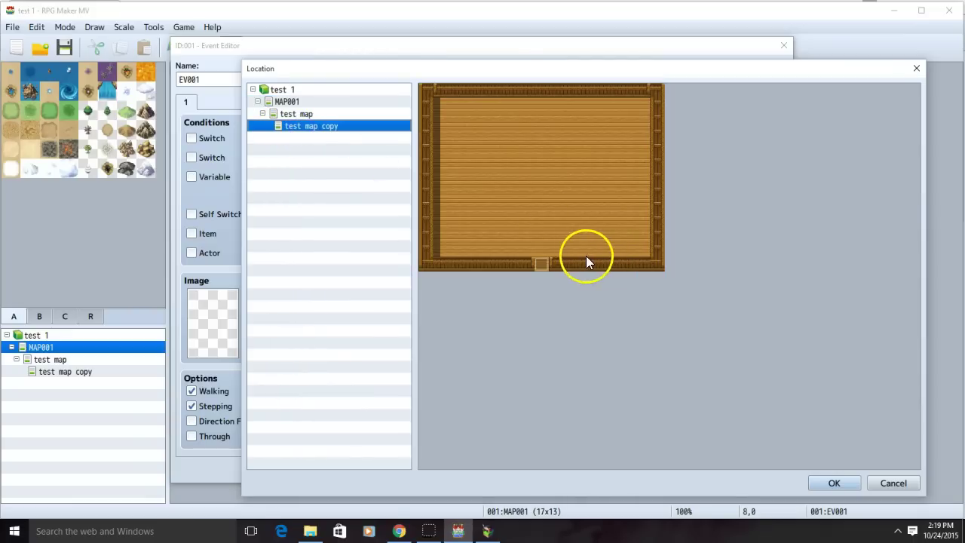
{"action": "left_click", "coordinate": [543, 256]}
{"action": "left_click", "coordinate": [834, 482]}
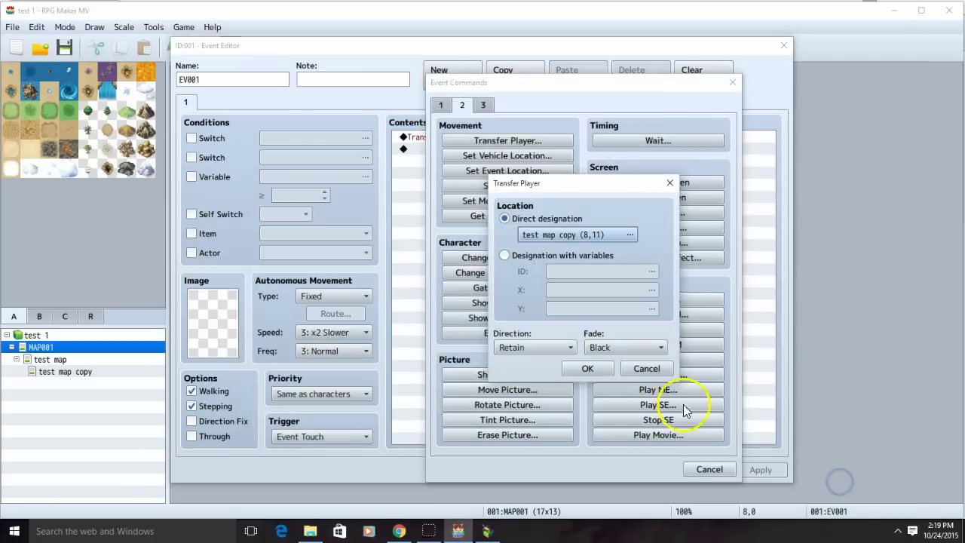
{"action": "left_click", "coordinate": [595, 369]}
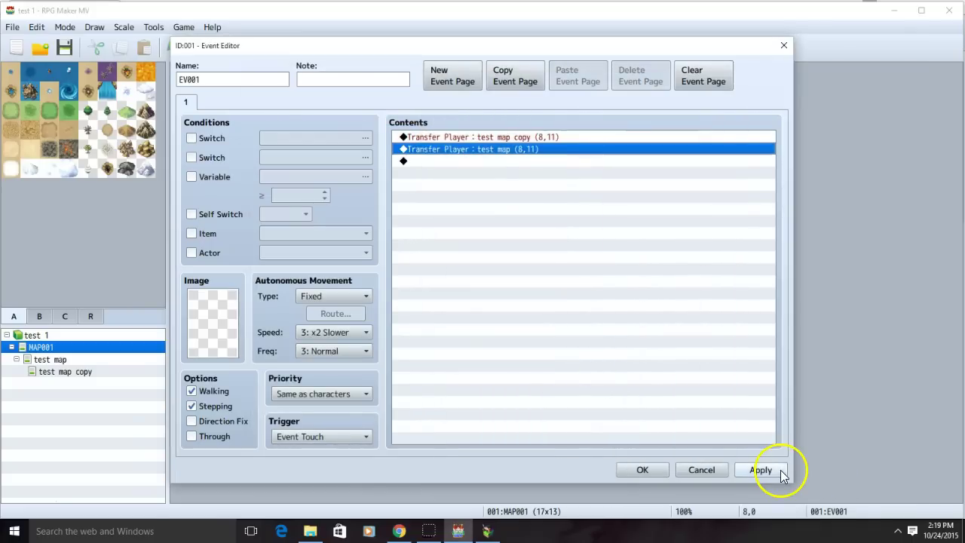
{"action": "left_click", "coordinate": [763, 469]}
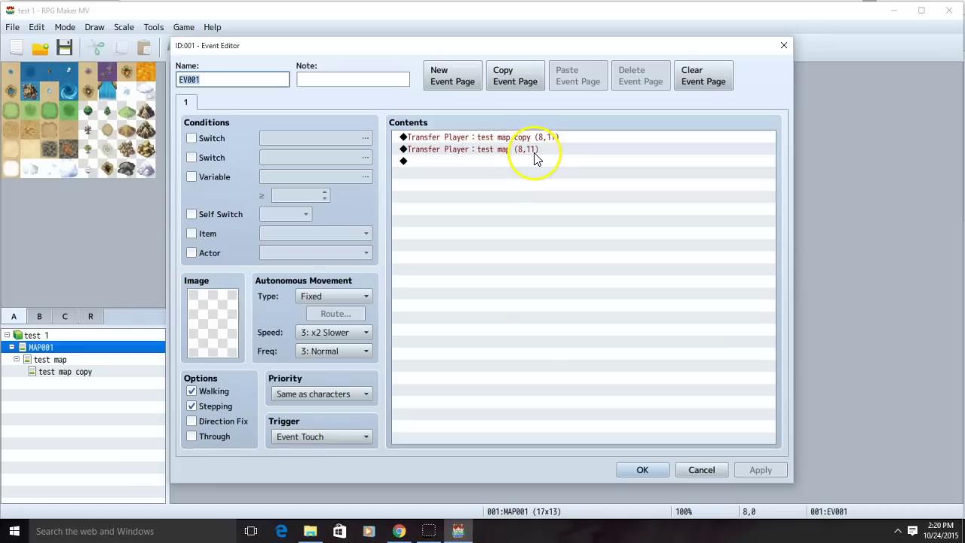
- Delete the duplicate Transfer Player line from the event
{"action": "left_click", "coordinate": [525, 152]}
{"action": "right_click", "coordinate": [524, 153]}
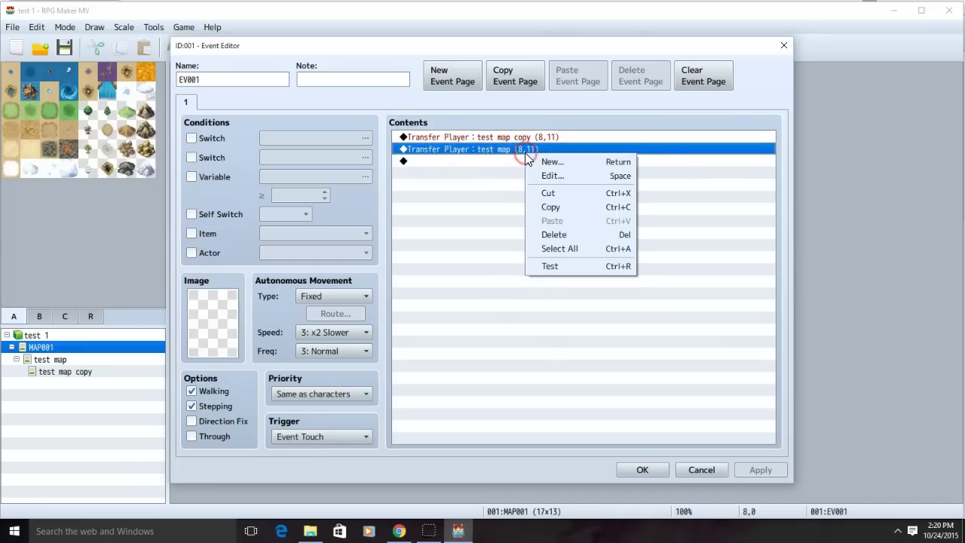
{"action": "left_click", "coordinate": [555, 233]}
- Save and playtest, walking onto the transfer tile, then open test map in the editor
{"action": "key", "text": "Return"}
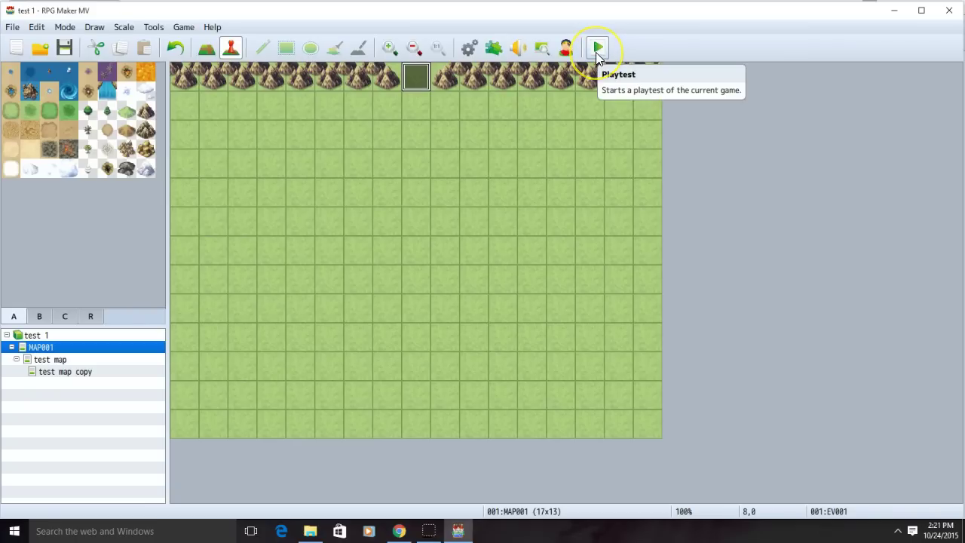
{"action": "left_click", "coordinate": [596, 48]}
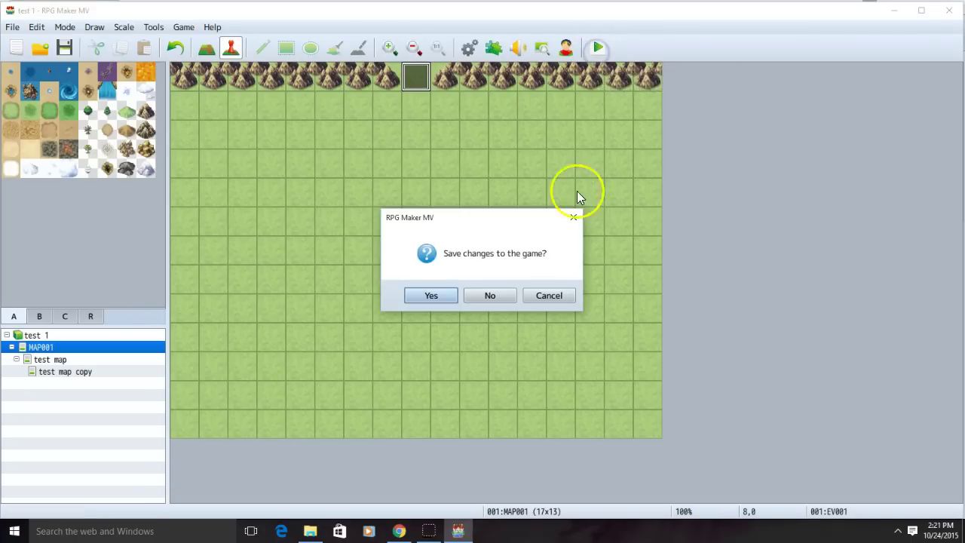
{"action": "left_click", "coordinate": [430, 306]}
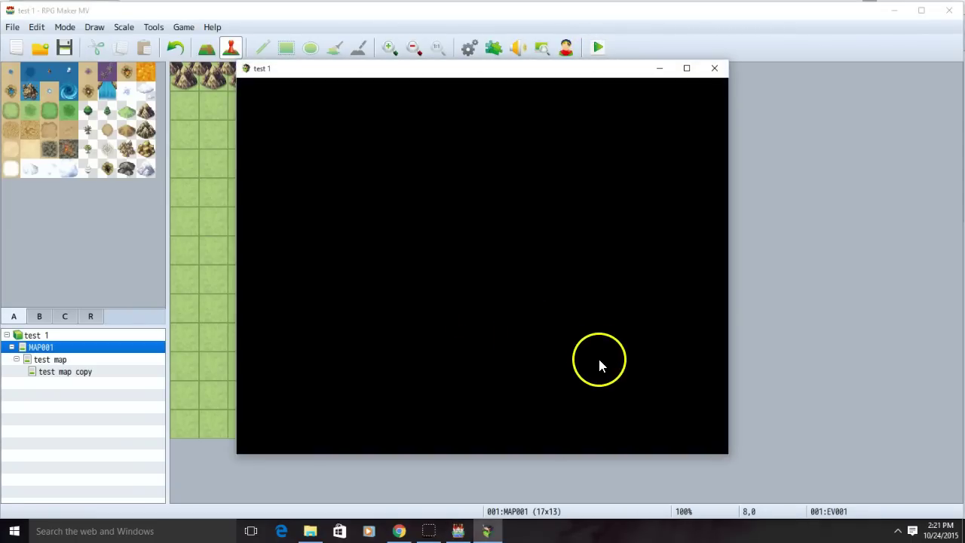
{"action": "key", "text": "Return"}
{"action": "key", "text": "Return"}
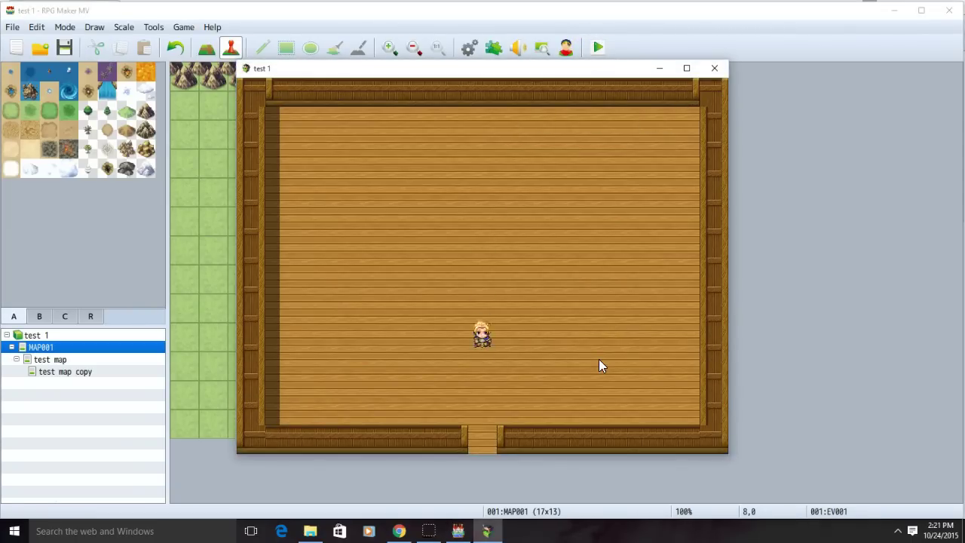
{"action": "key", "text": "Up"}
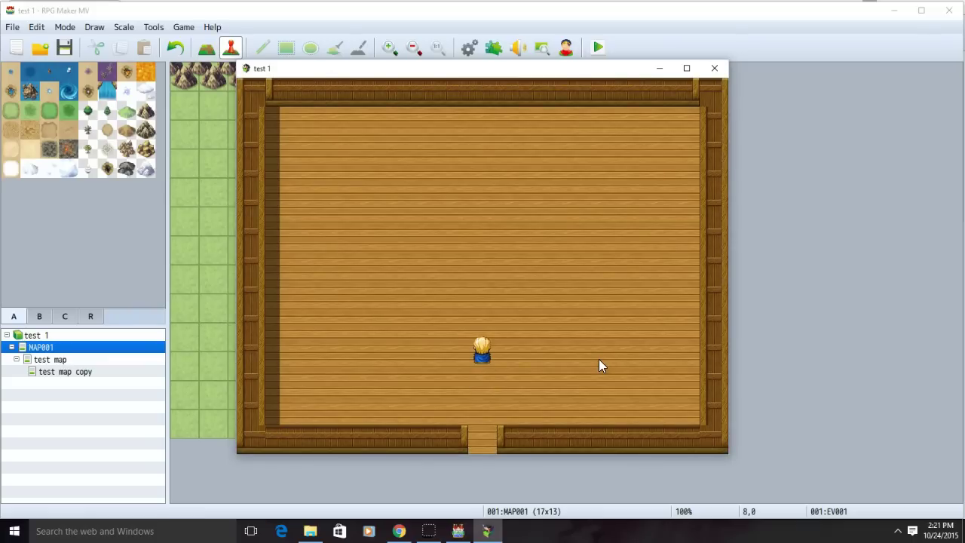
{"action": "left_click", "coordinate": [663, 261]}
{"action": "left_click", "coordinate": [363, 226]}
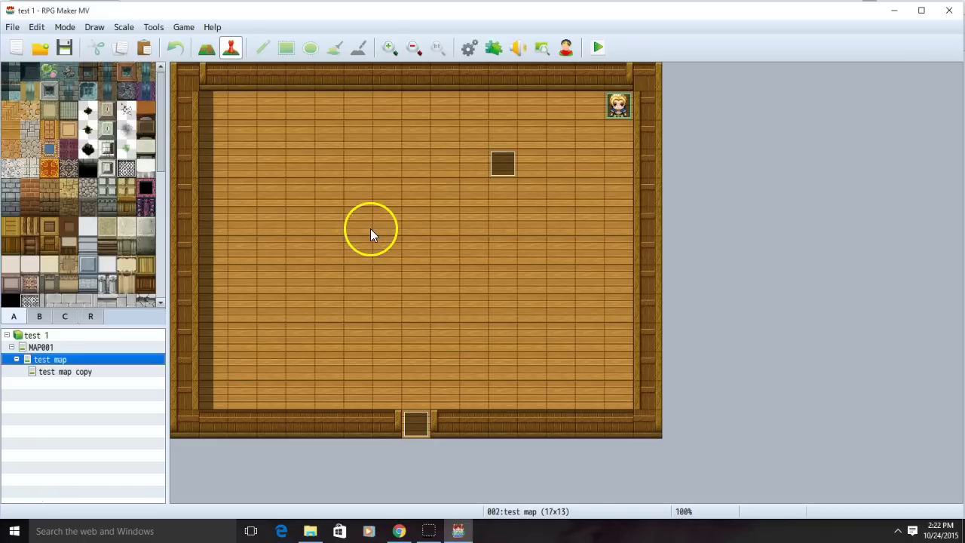
- Create an event on tile 3,2 using the Tileset C teddy-bear image
{"action": "double_click", "coordinate": [273, 130]}
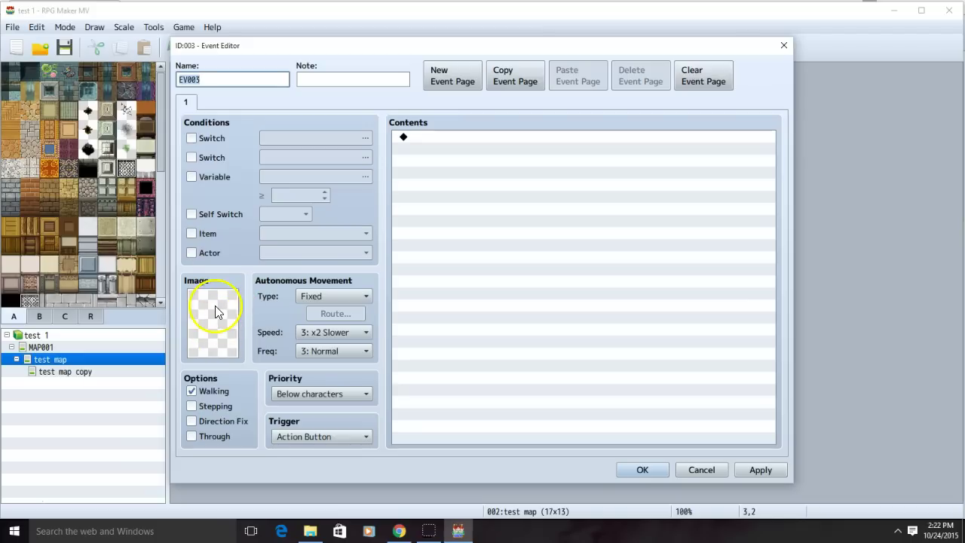
{"action": "double_click", "coordinate": [214, 305]}
{"action": "scroll", "coordinate": [327, 365], "scroll_direction": "down", "scroll_amount": 4}
{"action": "left_click", "coordinate": [302, 361]}
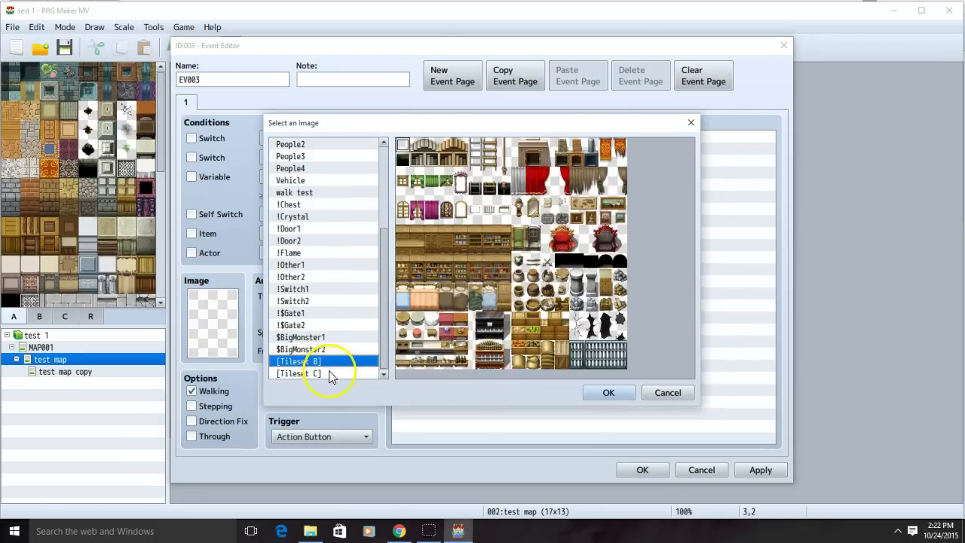
{"action": "left_click", "coordinate": [328, 373]}
{"action": "left_click", "coordinate": [431, 347]}
{"action": "left_click", "coordinate": [608, 391]}
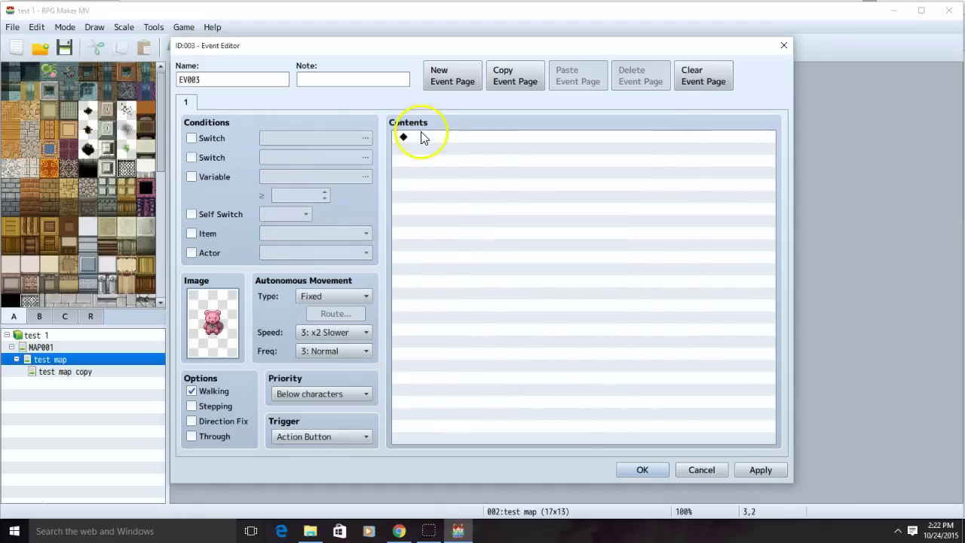
- Add a Show Text message 'hi bear' to the bear event
{"action": "double_click", "coordinate": [420, 138]}
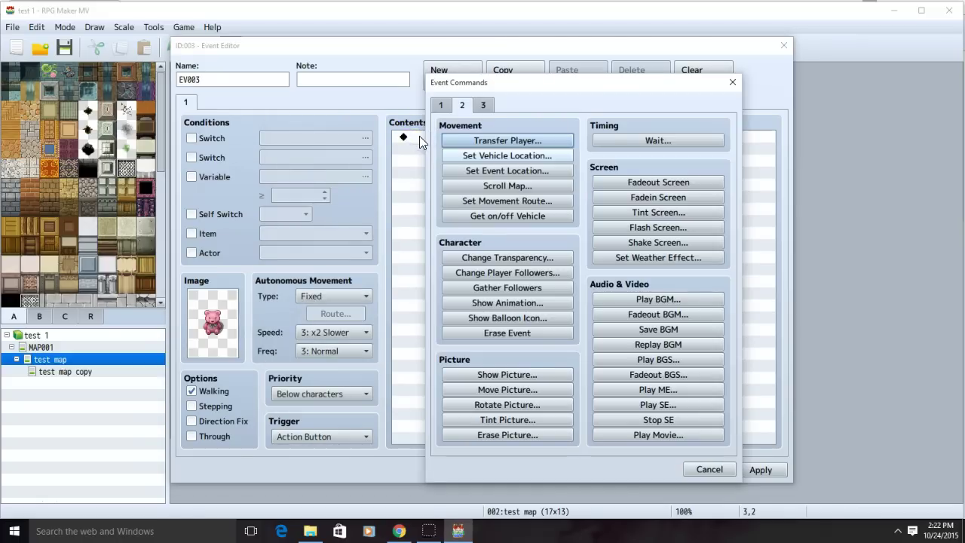
{"action": "left_click", "coordinate": [501, 143]}
{"action": "left_click", "coordinate": [441, 104]}
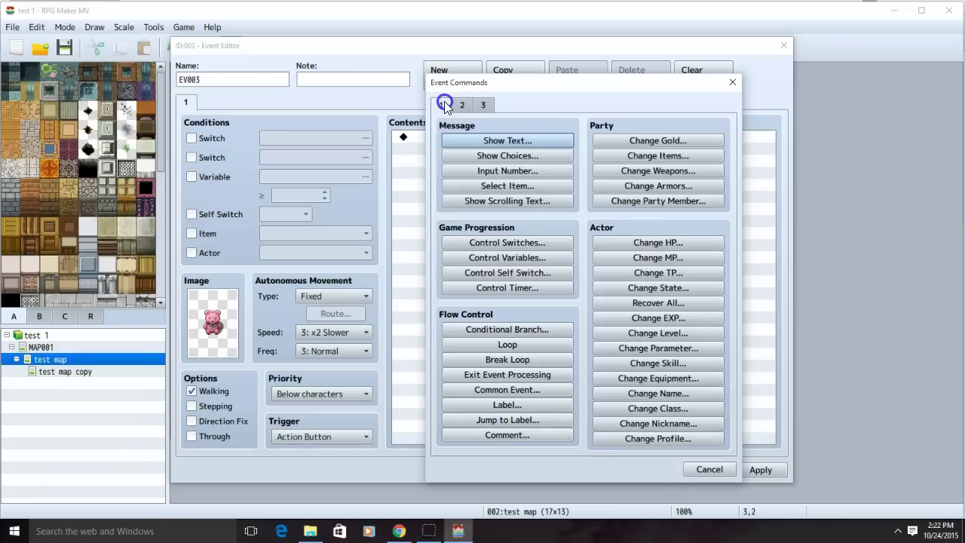
{"action": "left_click", "coordinate": [508, 142]}
{"action": "left_click", "coordinate": [511, 264]}
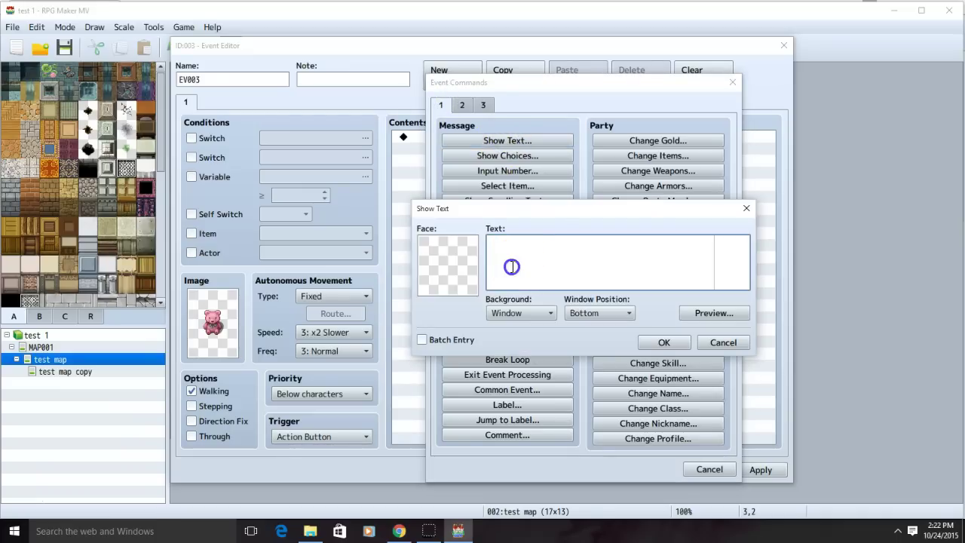
{"action": "type", "text": "hi"}
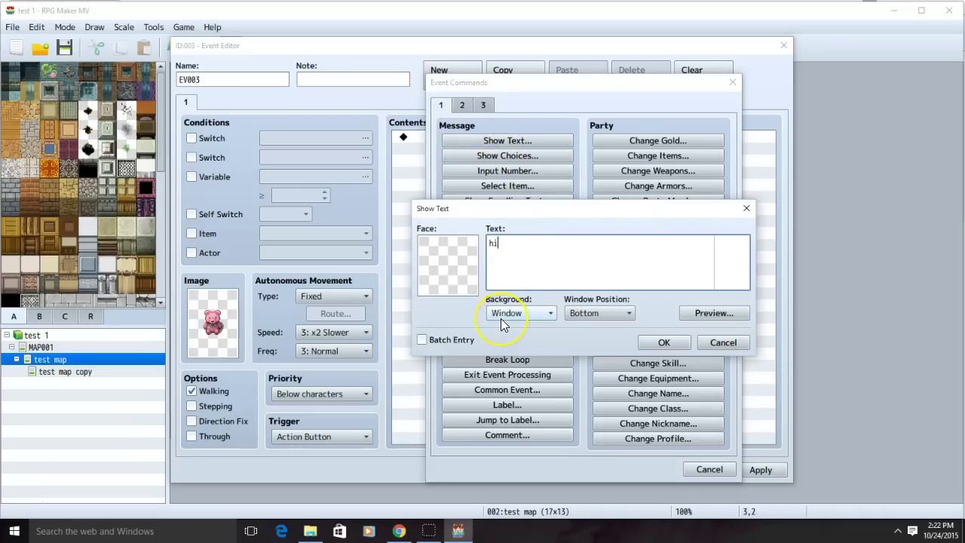
{"action": "type", "text": " bear"}
{"action": "left_click", "coordinate": [677, 345]}
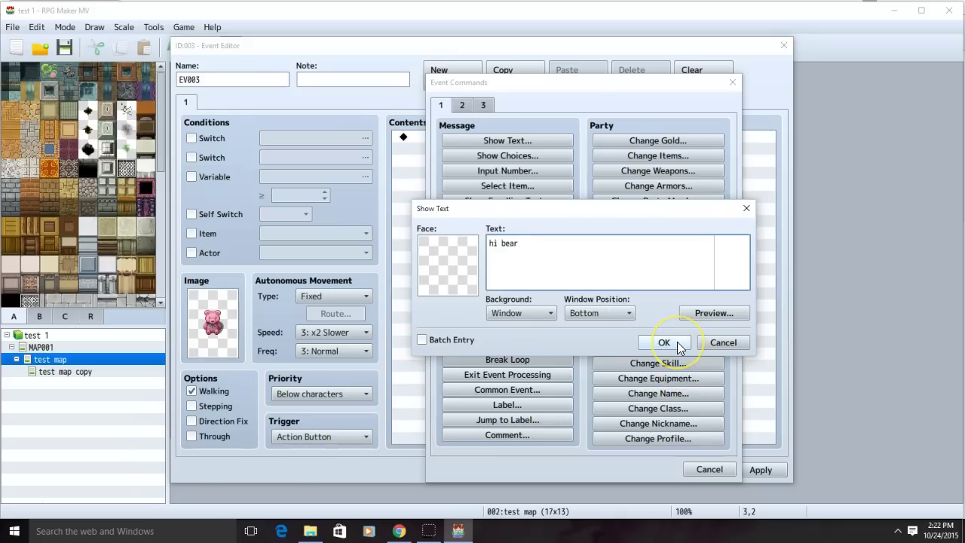
{"action": "left_click", "coordinate": [677, 343]}
{"action": "left_click", "coordinate": [758, 471]}
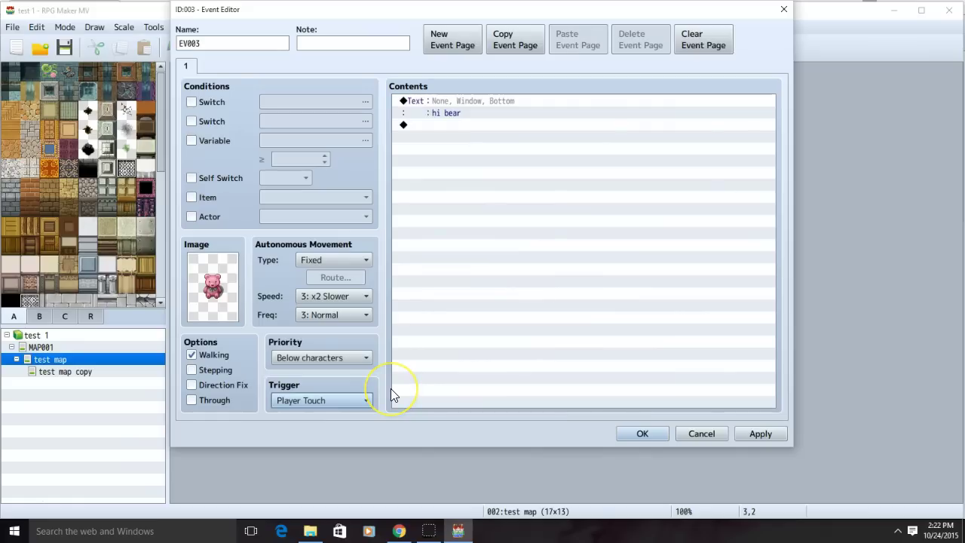
- Set the bear's trigger to Action Button and priority to Same as characters, then save
{"action": "left_click", "coordinate": [355, 401]}
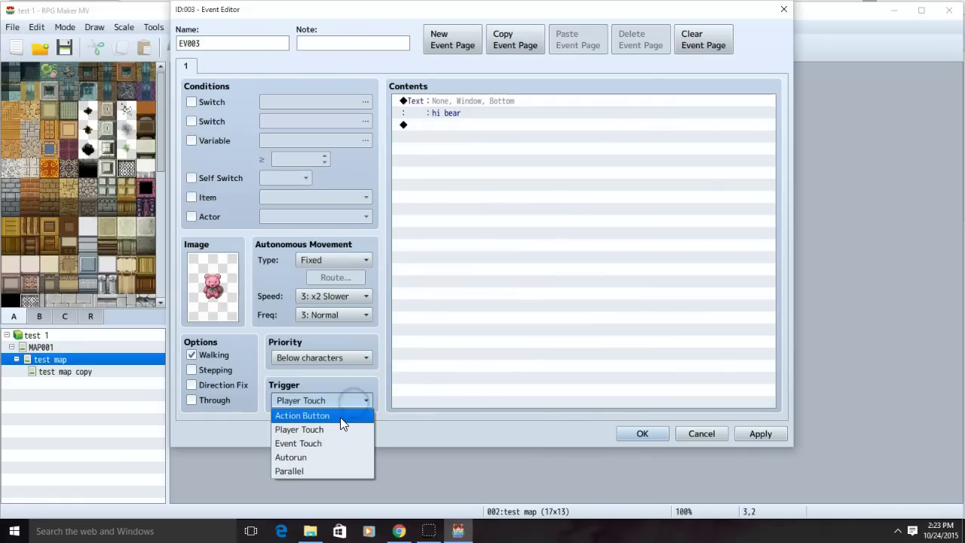
{"action": "left_click", "coordinate": [340, 415]}
{"action": "left_click", "coordinate": [330, 360]}
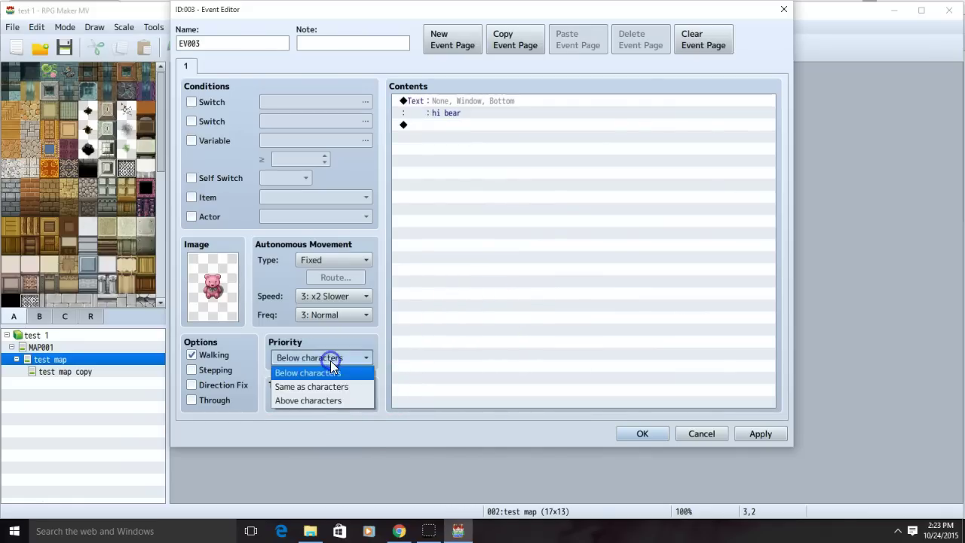
{"action": "left_click", "coordinate": [335, 387]}
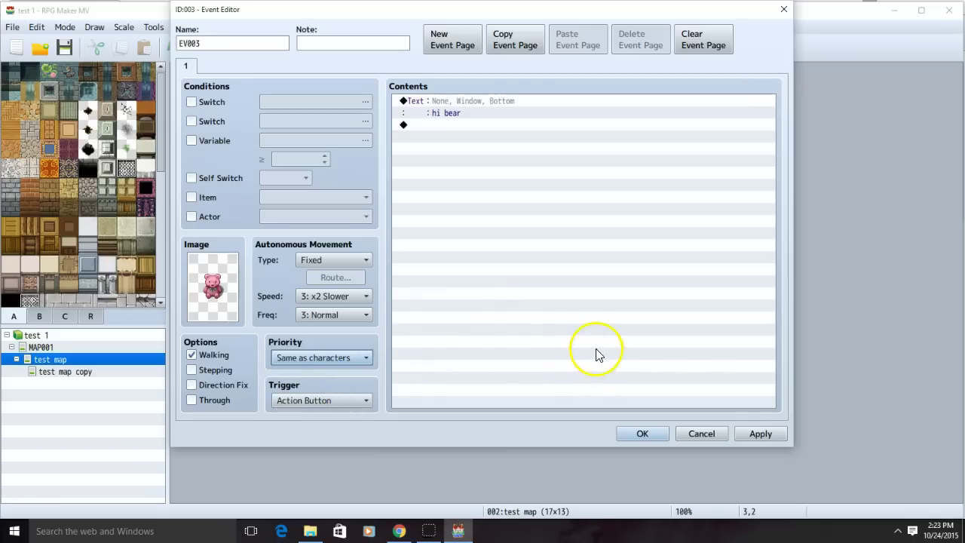
{"action": "left_click", "coordinate": [760, 431]}
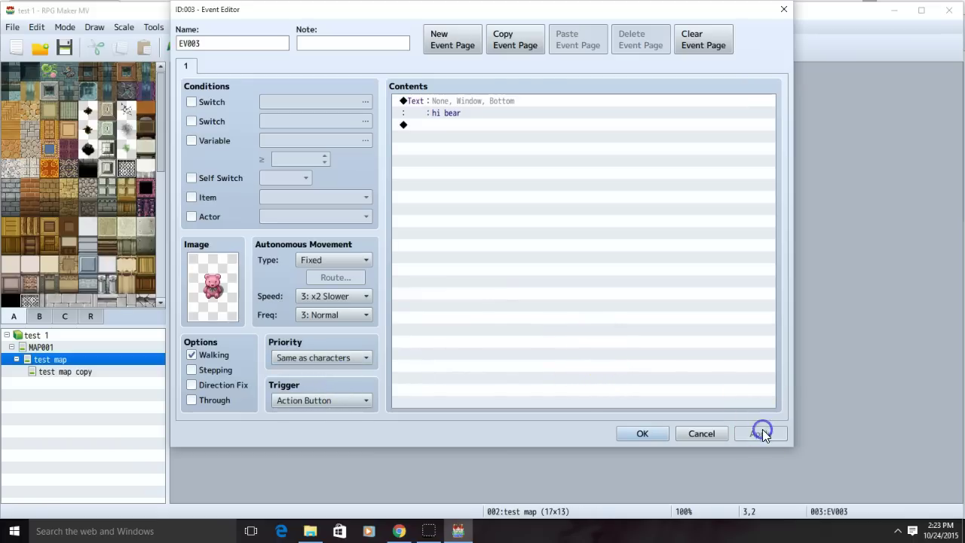
{"action": "left_click", "coordinate": [626, 436]}
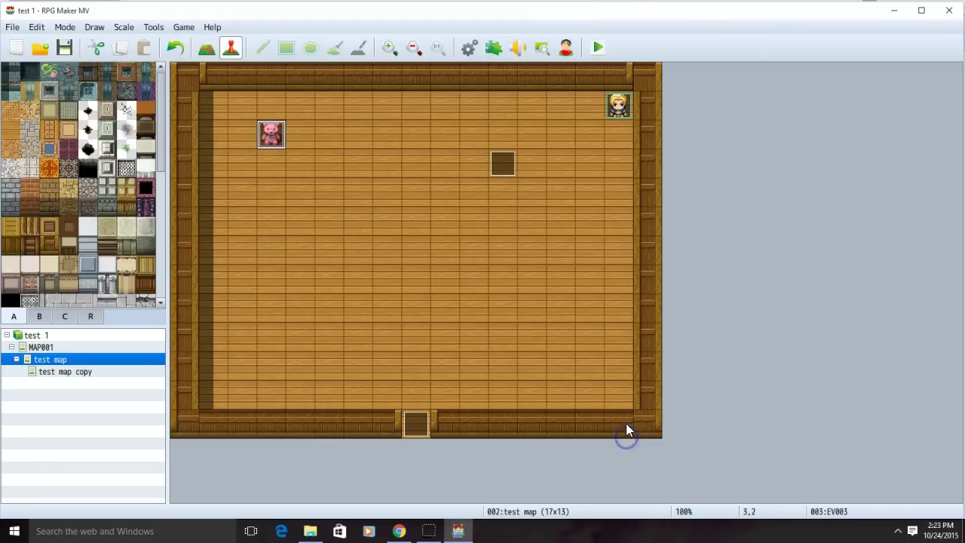
- Save the project and start a new game in a playtest
{"action": "left_click", "coordinate": [596, 50]}
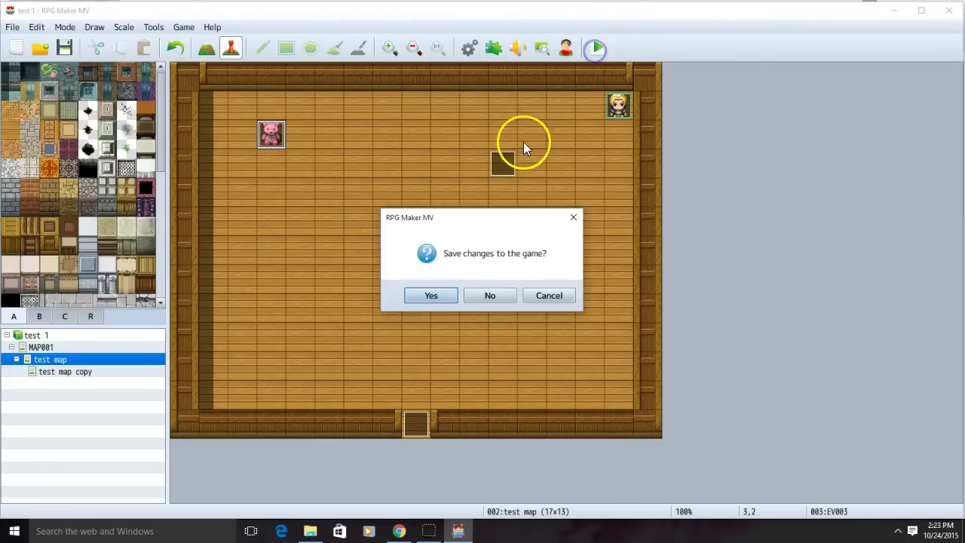
{"action": "left_click", "coordinate": [447, 294]}
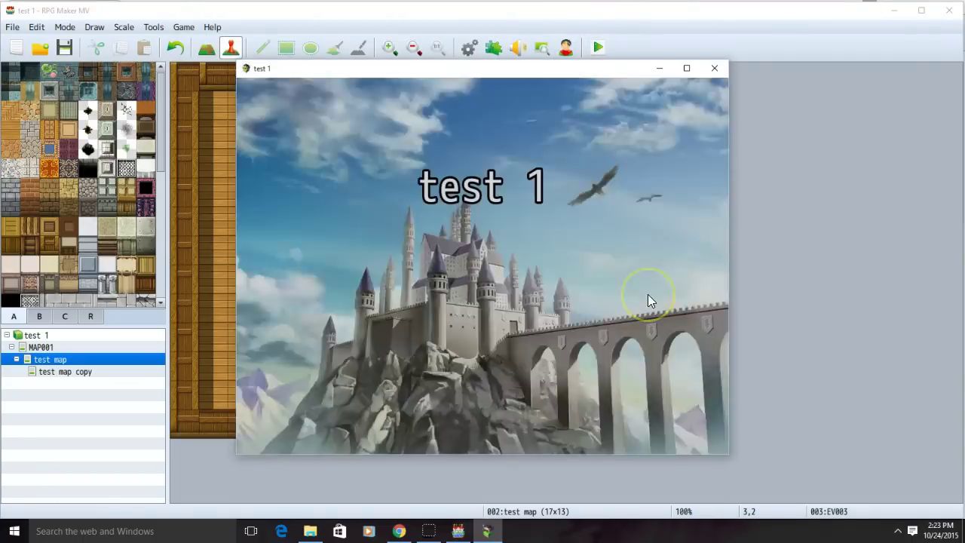
{"action": "key", "text": "Return"}
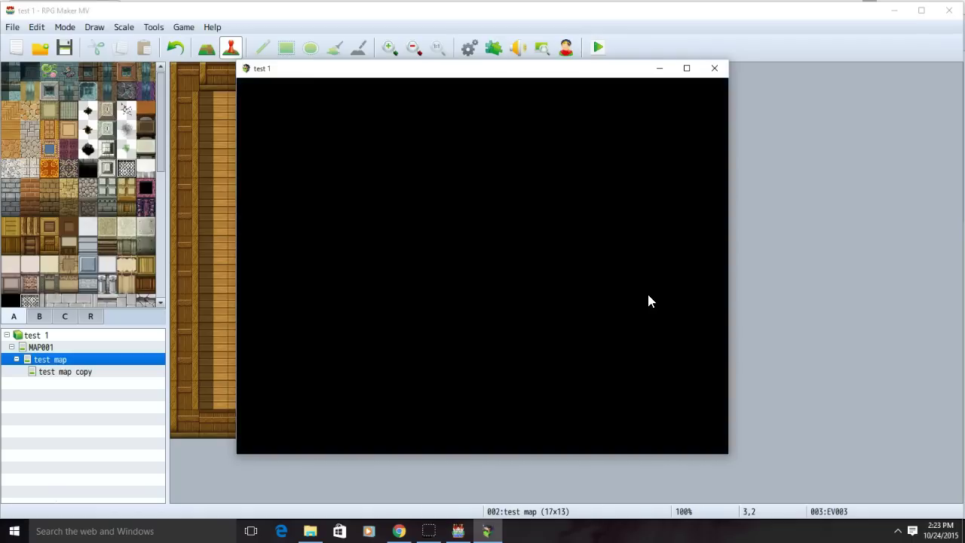
- Talk to the bear to confirm it says 'hi bear', then close the playtest
{"action": "key", "text": "Return"}
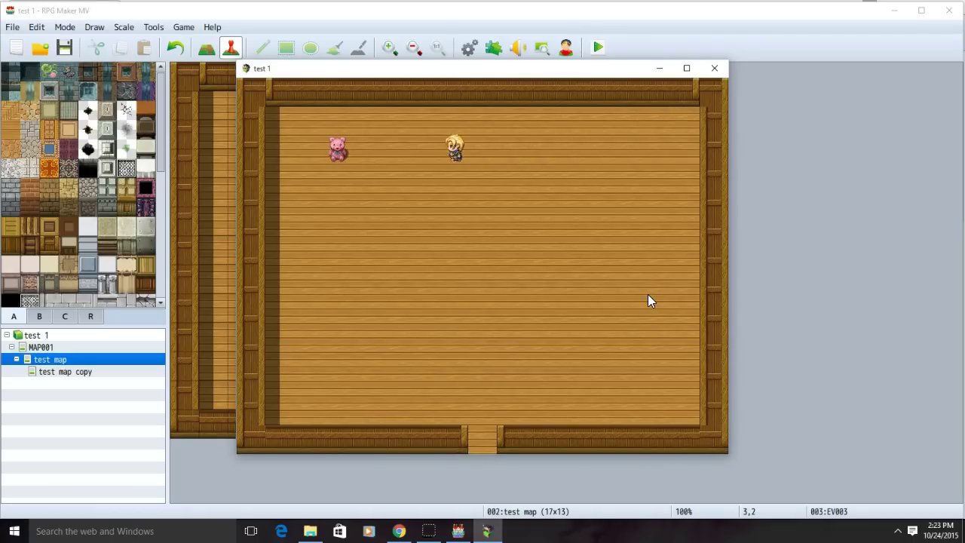
{"action": "key", "text": "Right"}
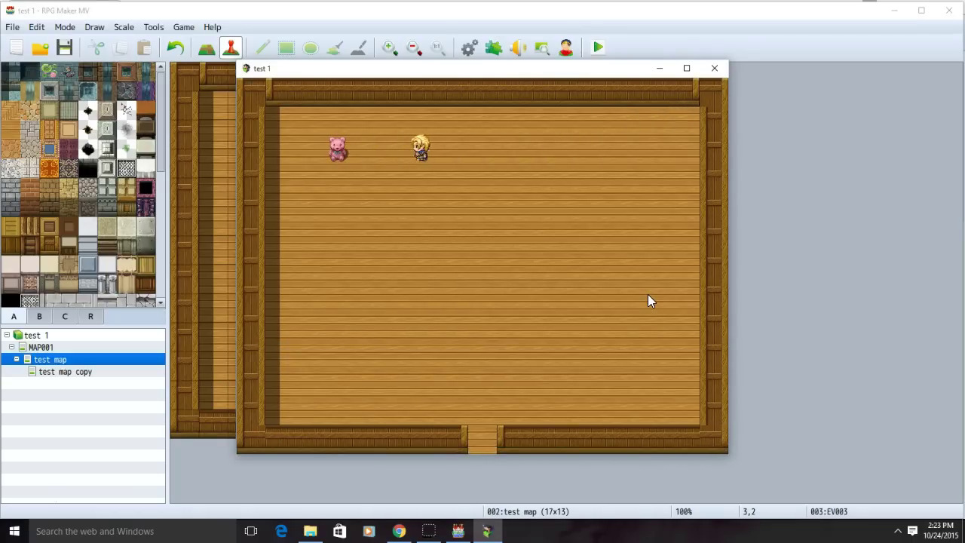
{"action": "key", "text": "Left"}
{"action": "key", "text": "Return"}
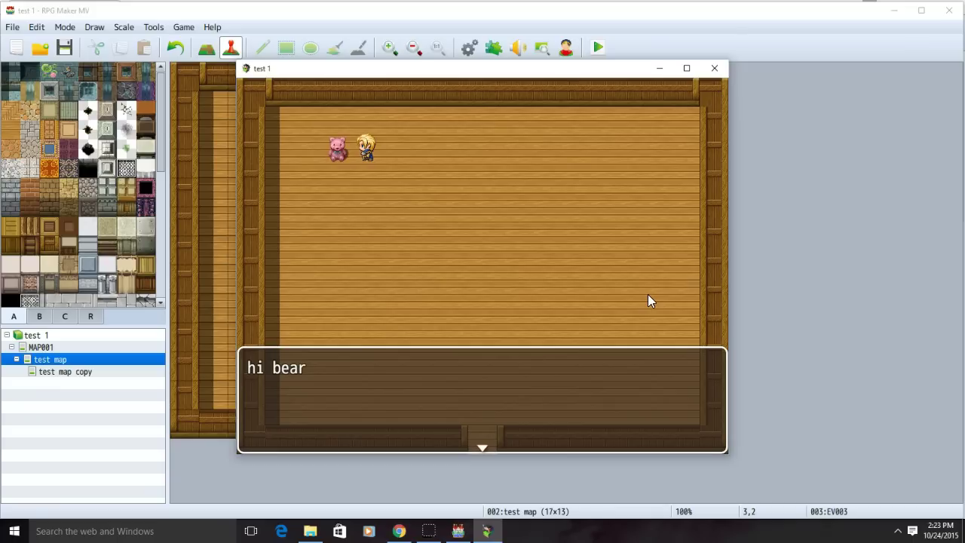
{"action": "key", "text": "Return"}
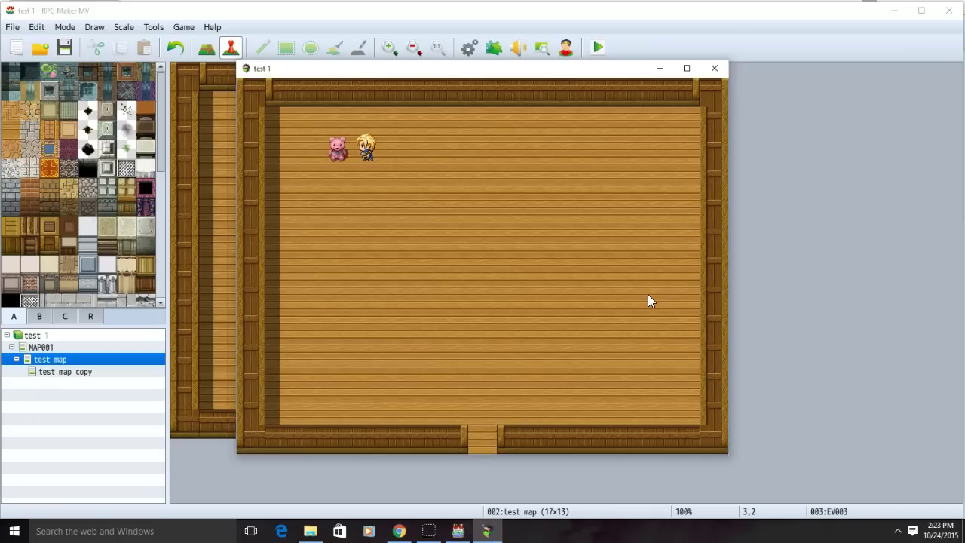
{"action": "key", "text": "alt+F4"}
{"action": "left_click", "coordinate": [620, 206]}
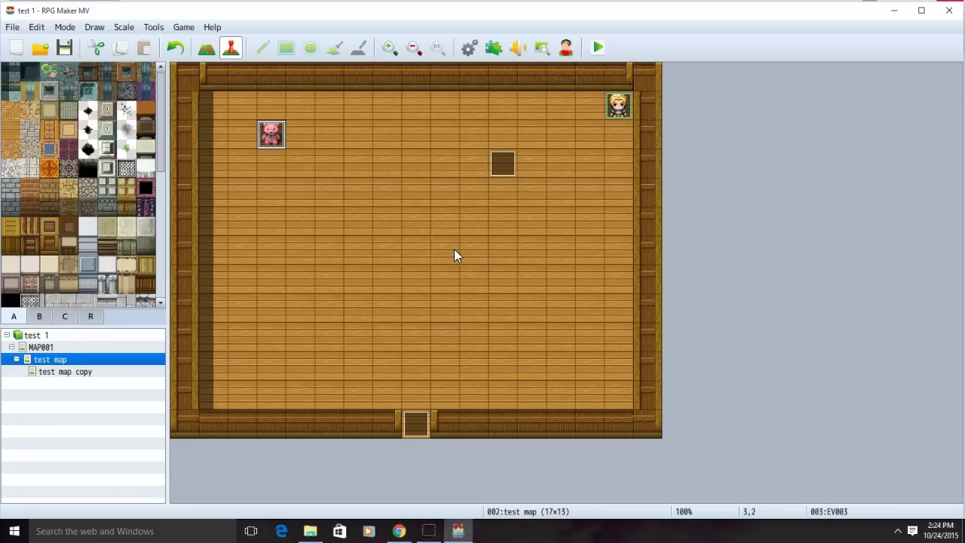
- Create event EV004 on tile 8,6 showing the text 'ew! now gum is on my shoes!'
{"action": "double_click", "coordinate": [420, 255]}
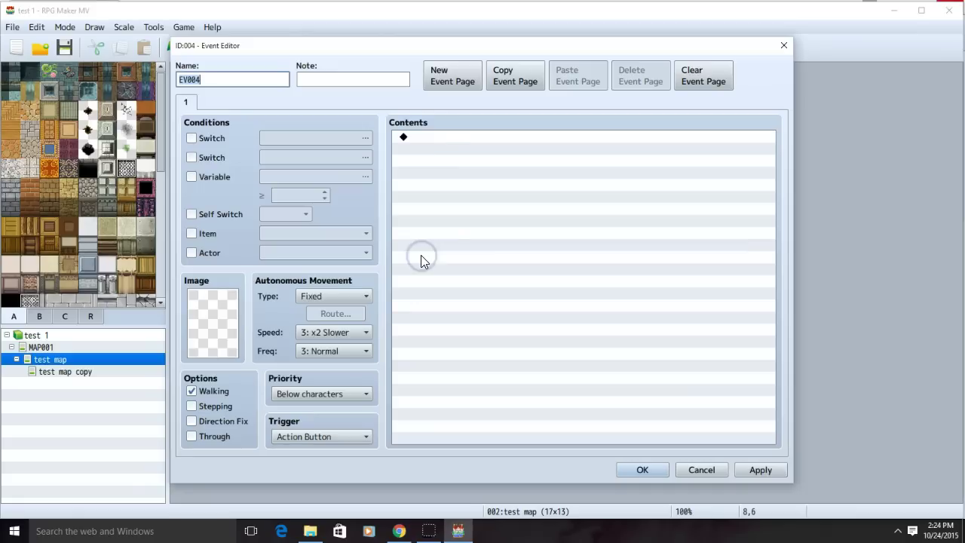
{"action": "double_click", "coordinate": [426, 138]}
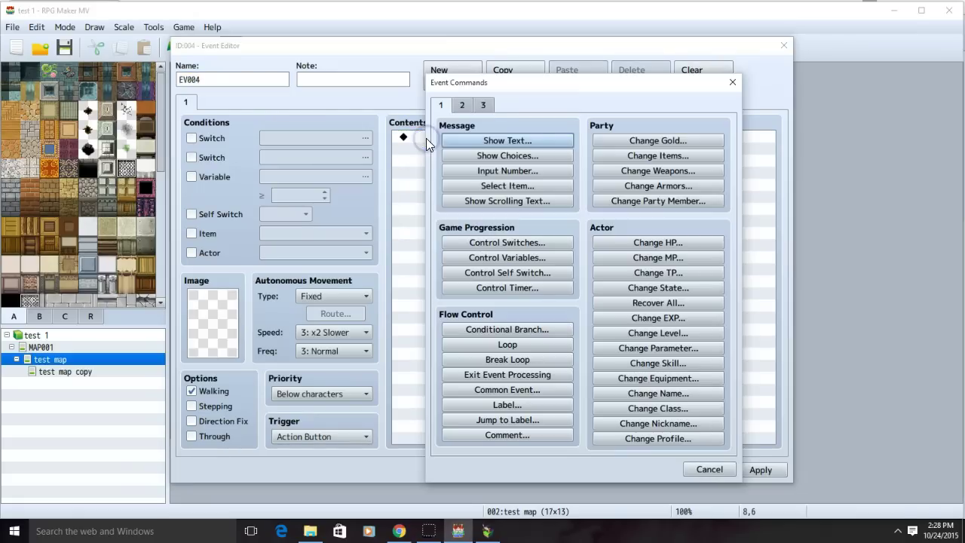
{"action": "left_click", "coordinate": [484, 141]}
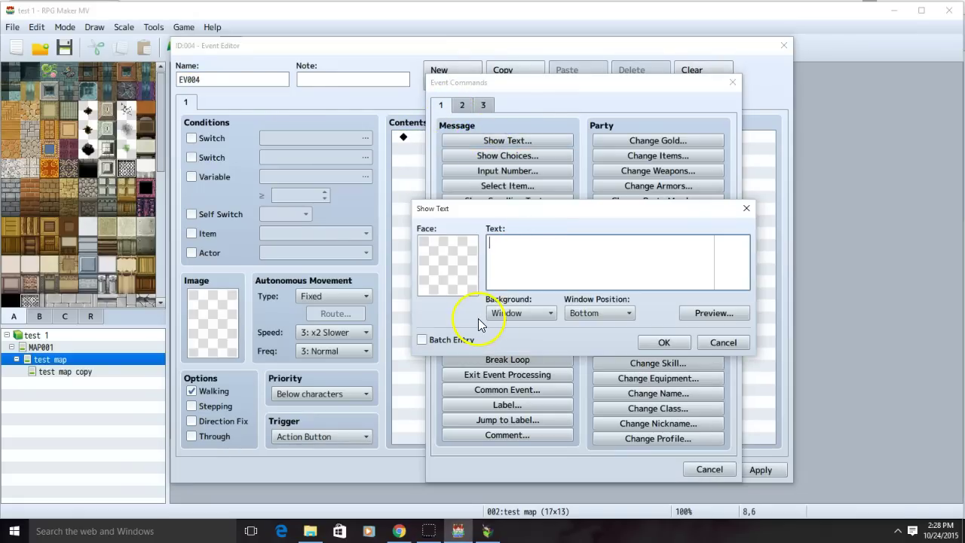
{"action": "type", "text": "ew! now gum is on my shoes!"}
{"action": "left_click", "coordinate": [662, 344]}
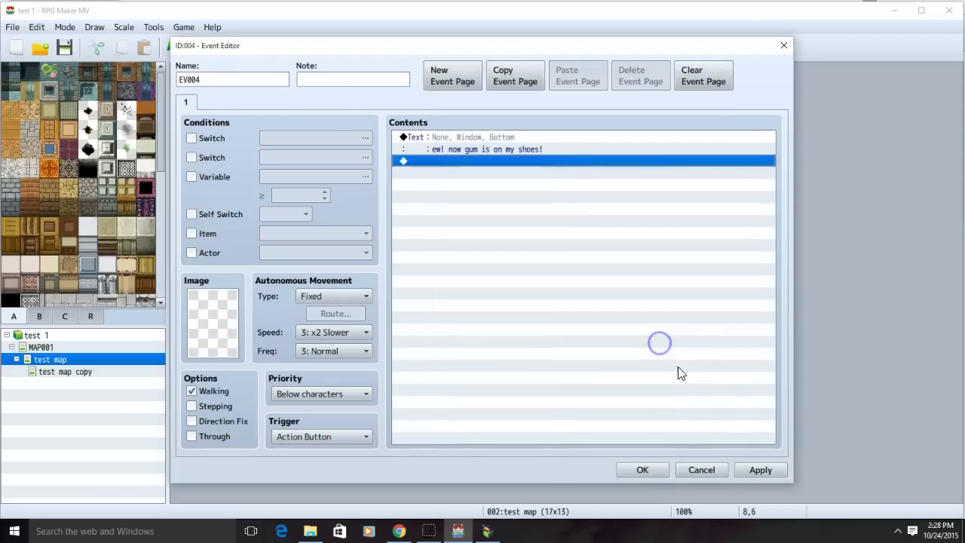
{"action": "left_click", "coordinate": [357, 360]}
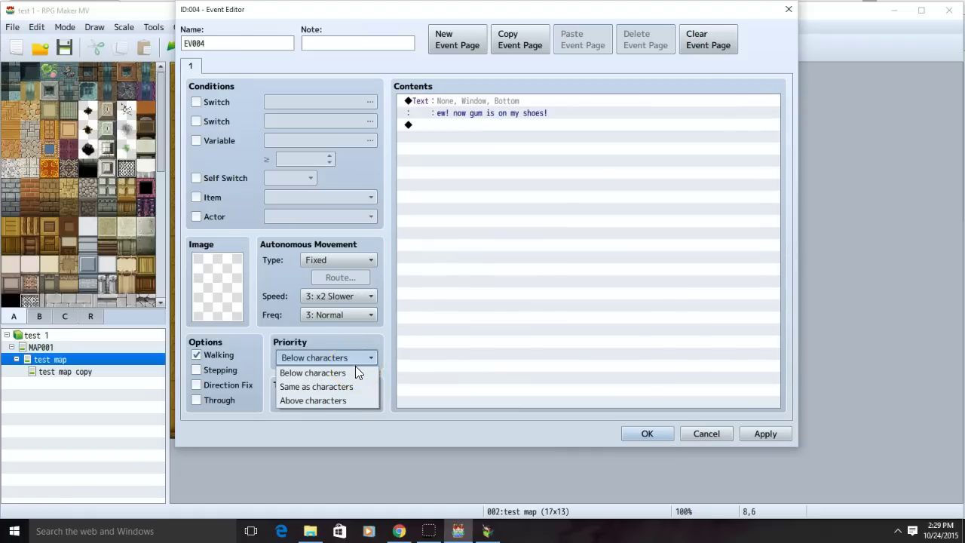
- Give EV004 Above characters priority, Player Touch trigger and Stepping instead of Walking, then playtest
{"action": "left_click", "coordinate": [348, 403]}
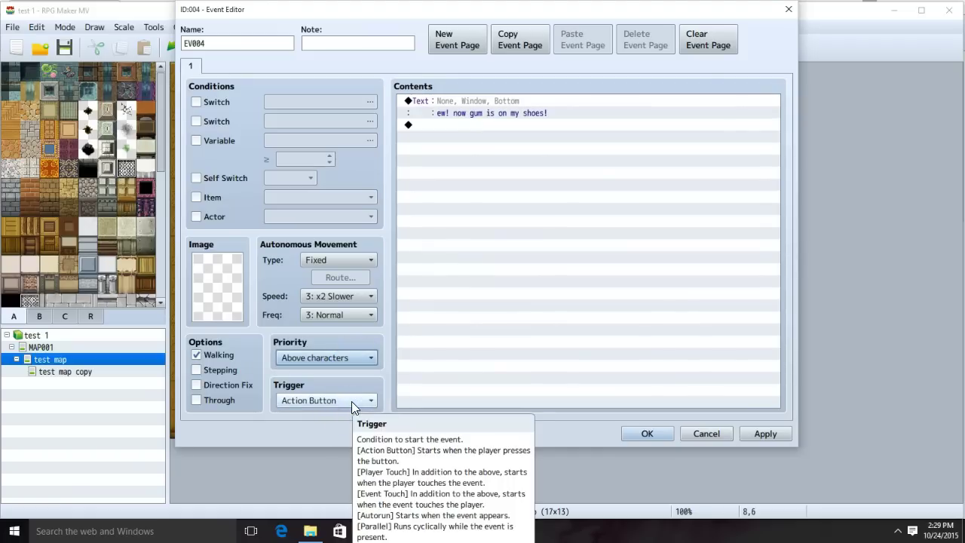
{"action": "left_click", "coordinate": [351, 401]}
{"action": "left_click", "coordinate": [343, 430]}
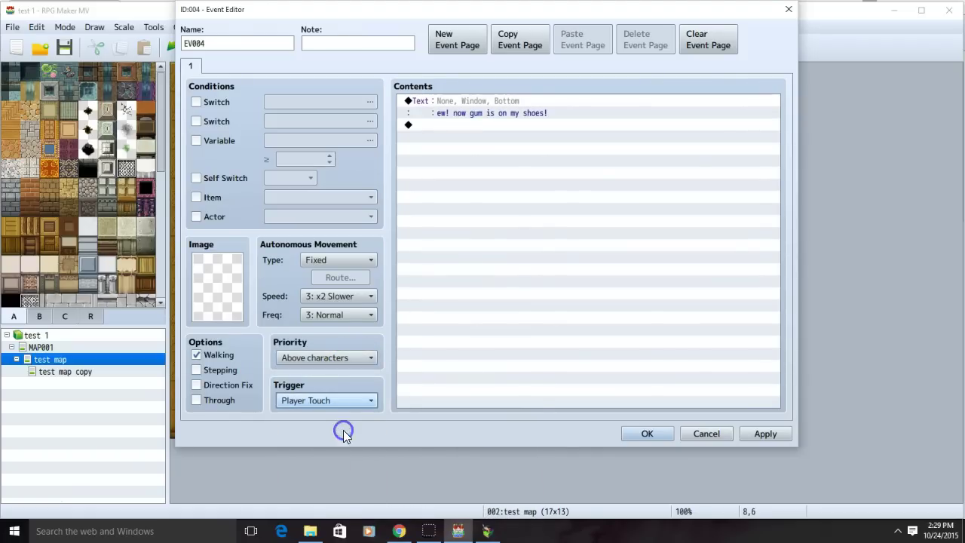
{"action": "left_click", "coordinate": [195, 357]}
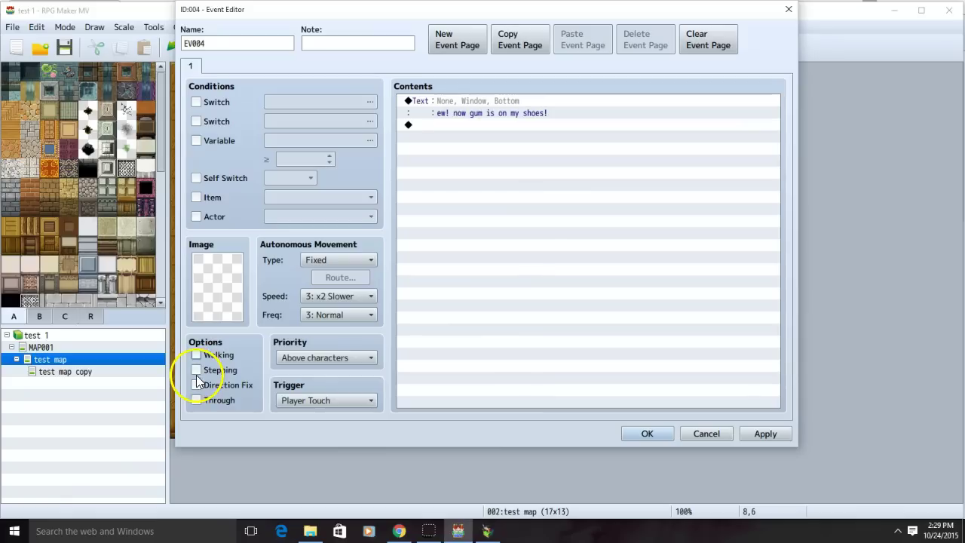
{"action": "left_click", "coordinate": [196, 370]}
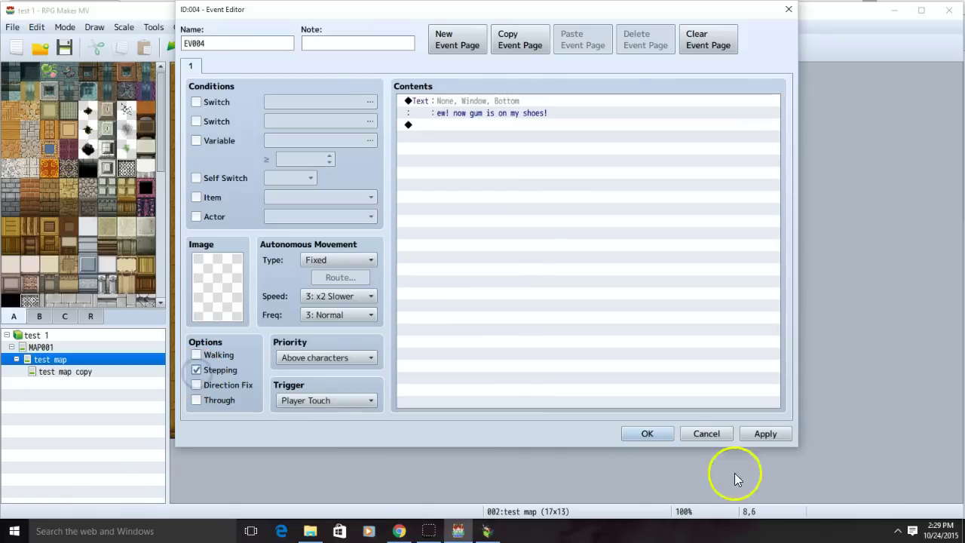
{"action": "left_click", "coordinate": [764, 433]}
{"action": "left_click", "coordinate": [646, 433]}
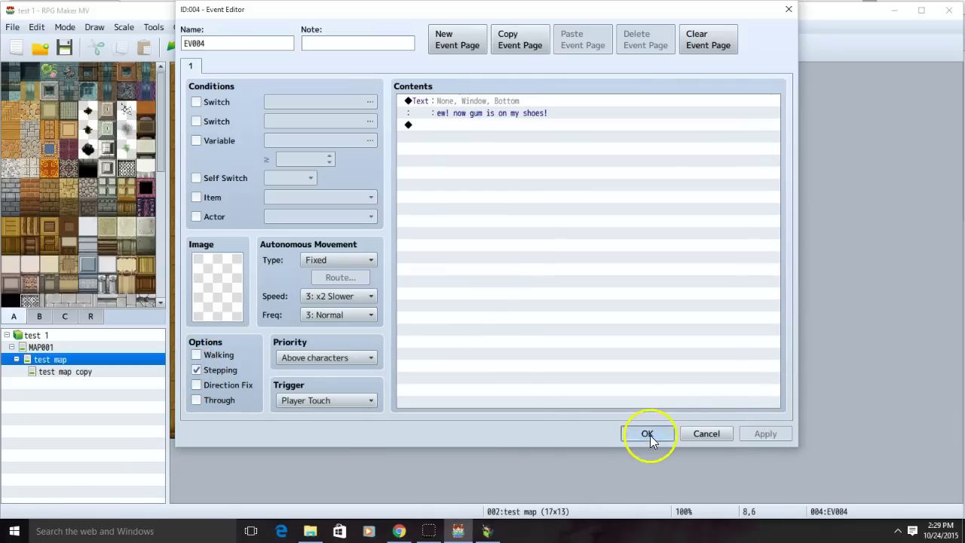
{"action": "left_click", "coordinate": [597, 47]}
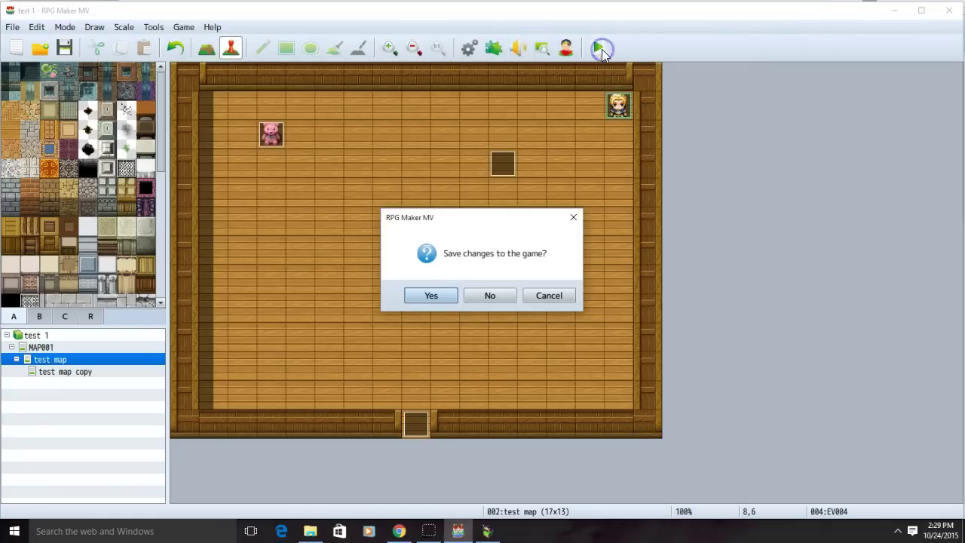
- Save, start a new game and walk onto the gum tile to see the gum message
{"action": "left_click", "coordinate": [437, 294]}
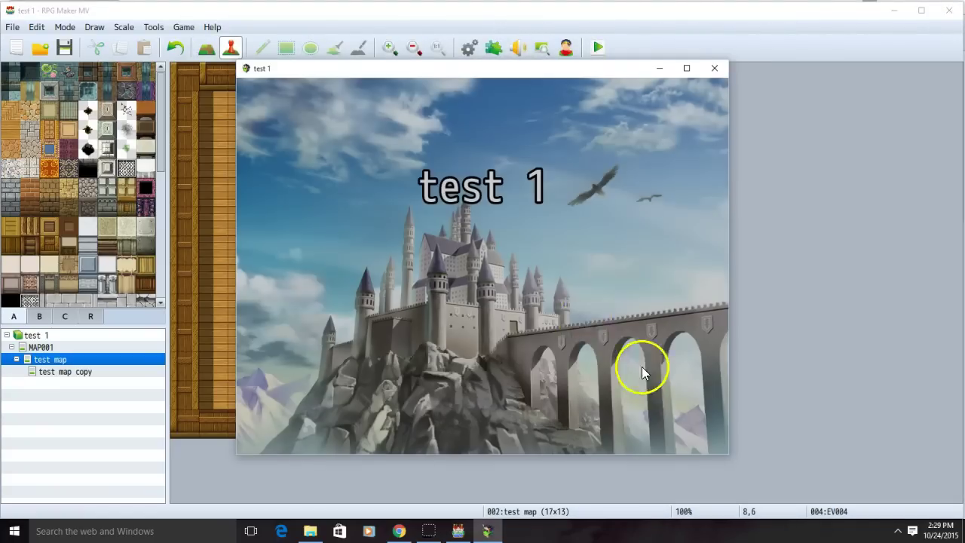
{"action": "key", "text": "Return"}
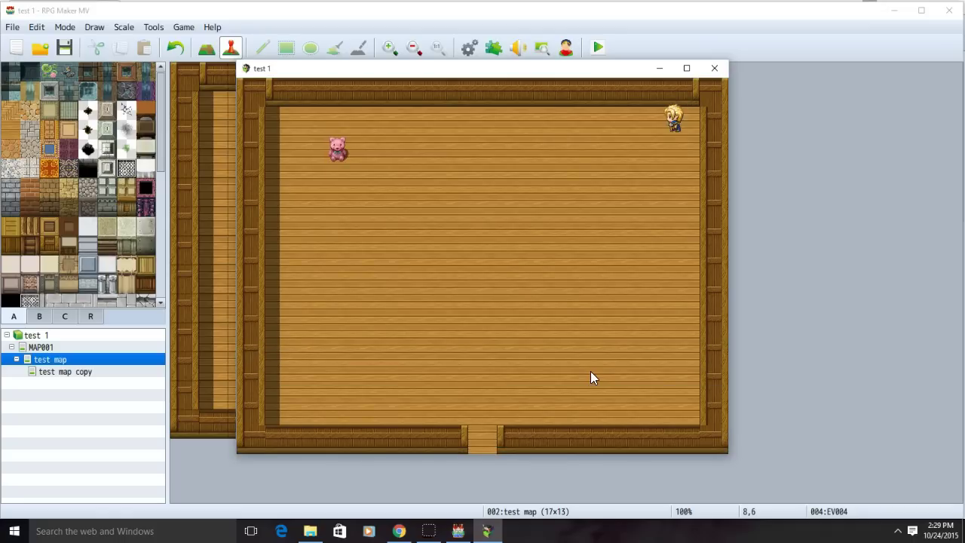
{"action": "key", "text": "Left"}
{"action": "key", "text": "Down"}
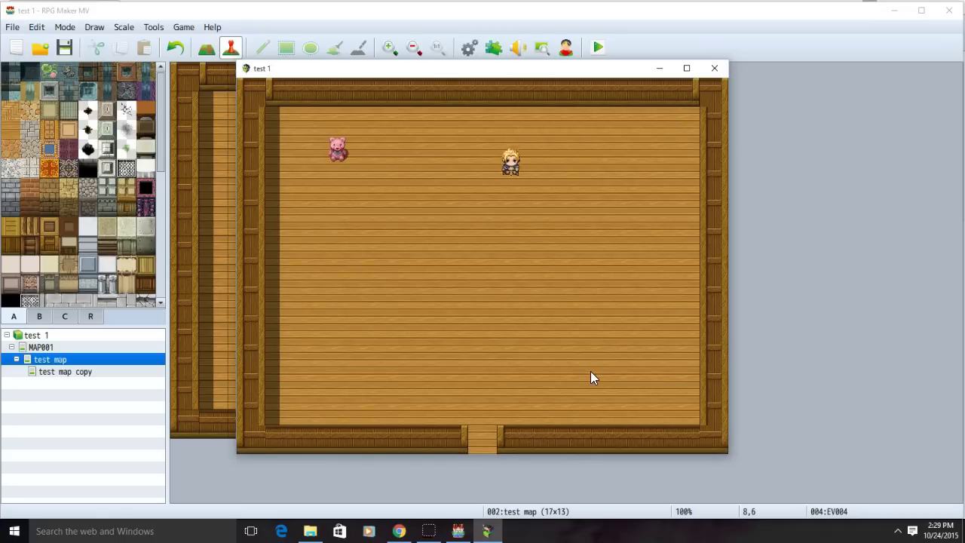
{"action": "key", "text": "Down"}
{"action": "key", "text": "Left"}
{"action": "key", "text": "Down"}
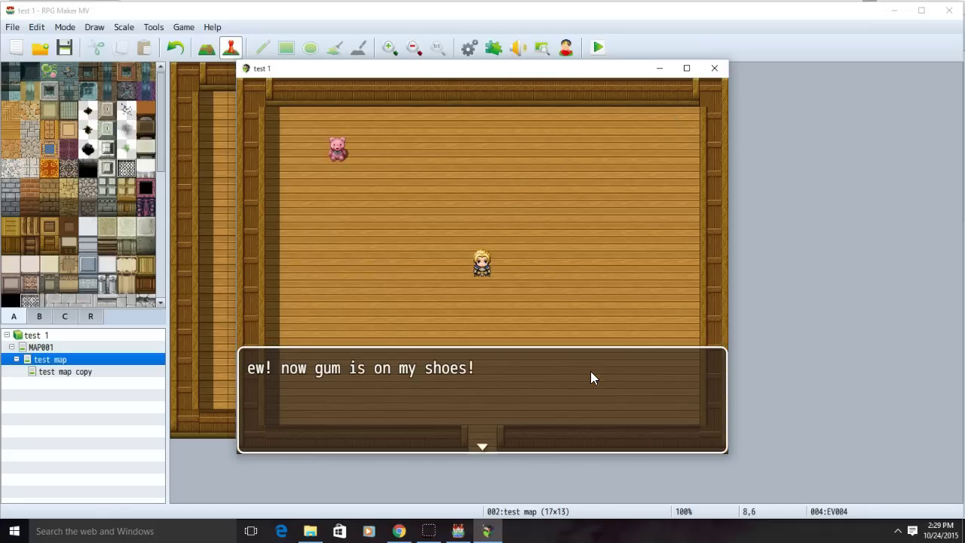
{"action": "key", "text": "Return"}
- Step off and back onto the gum tile to confirm the message repeats each time
{"action": "key", "text": "Down"}
{"action": "key", "text": "Up"}
{"action": "key", "text": "Return"}
{"action": "key", "text": "Down"}
{"action": "key", "text": "Left"}
{"action": "key", "text": "Up"}
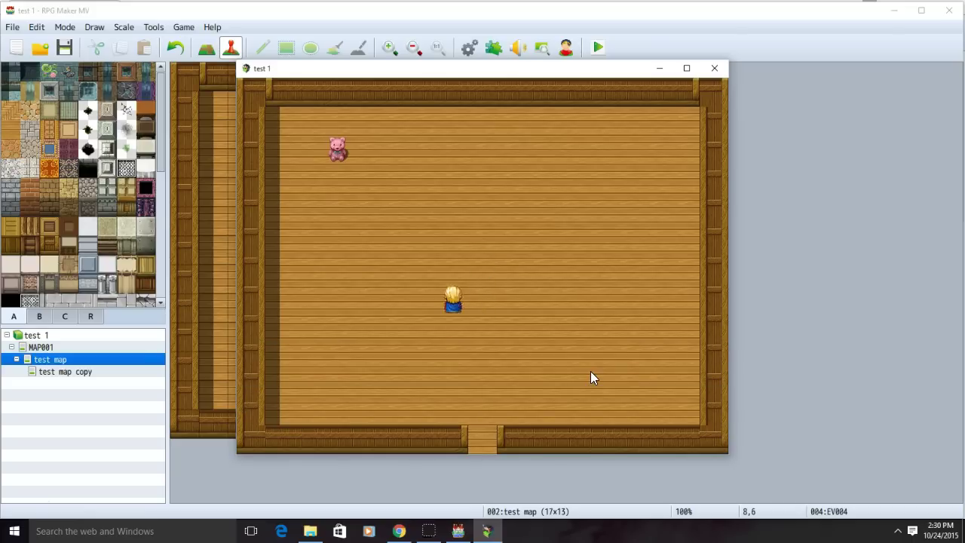
{"action": "key", "text": "Up"}
{"action": "key", "text": "Right"}
{"action": "key", "text": "Down"}
{"action": "key", "text": "Return"}
{"action": "key", "text": "Up"}
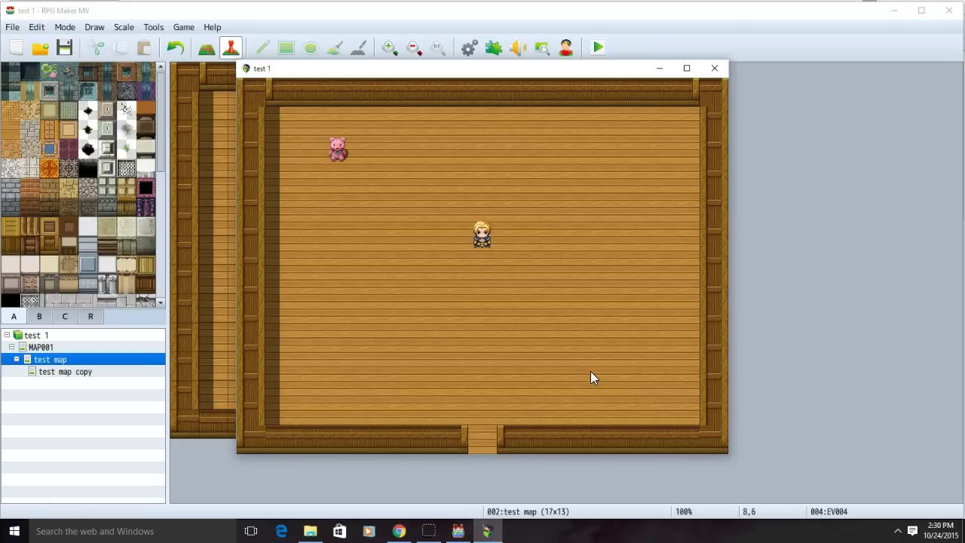